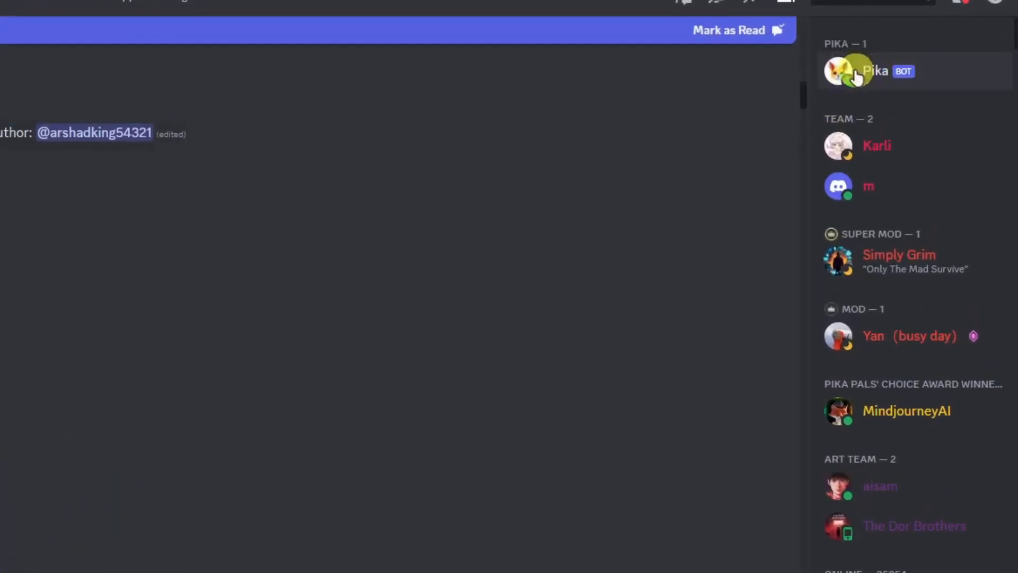
# Open a direct message conversation with the Pika bot from the server's member list
pyautogui.click(856, 71)
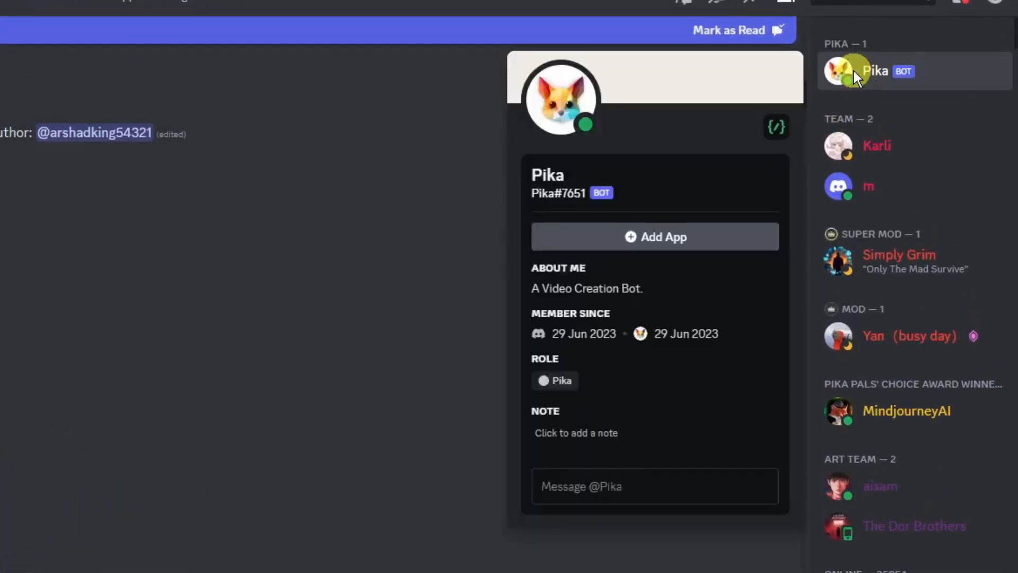
pyautogui.rightClick(853, 70)
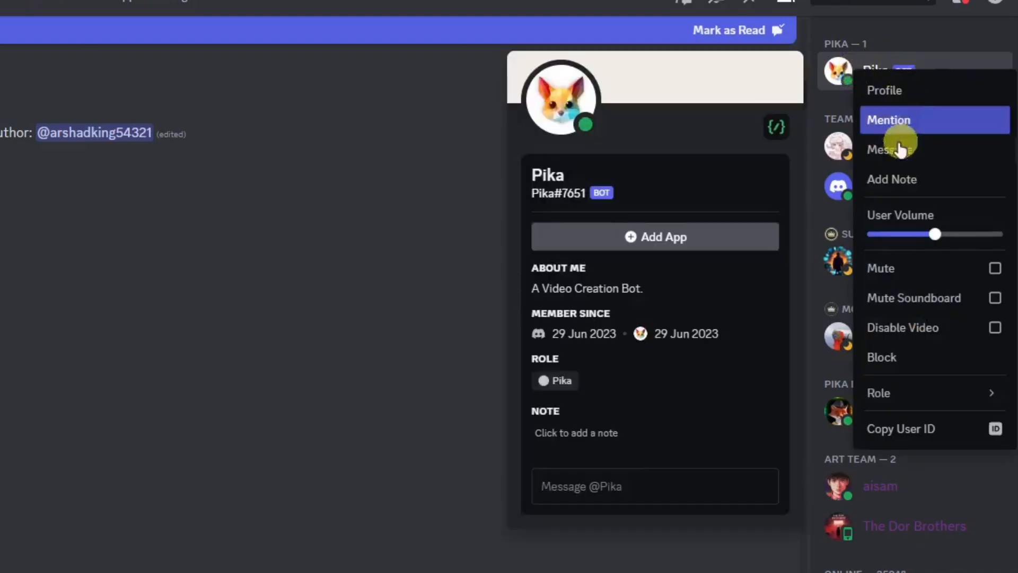
pyautogui.click(890, 154)
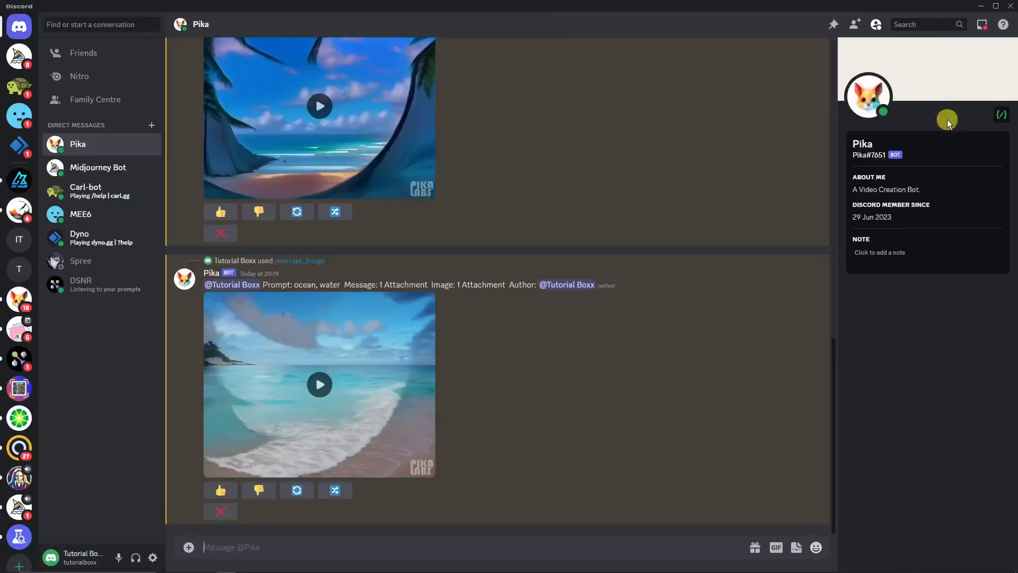
# Play the generated beach horizon video with the zoom-in camera in full screen
pyautogui.scroll(10, 542, 367)
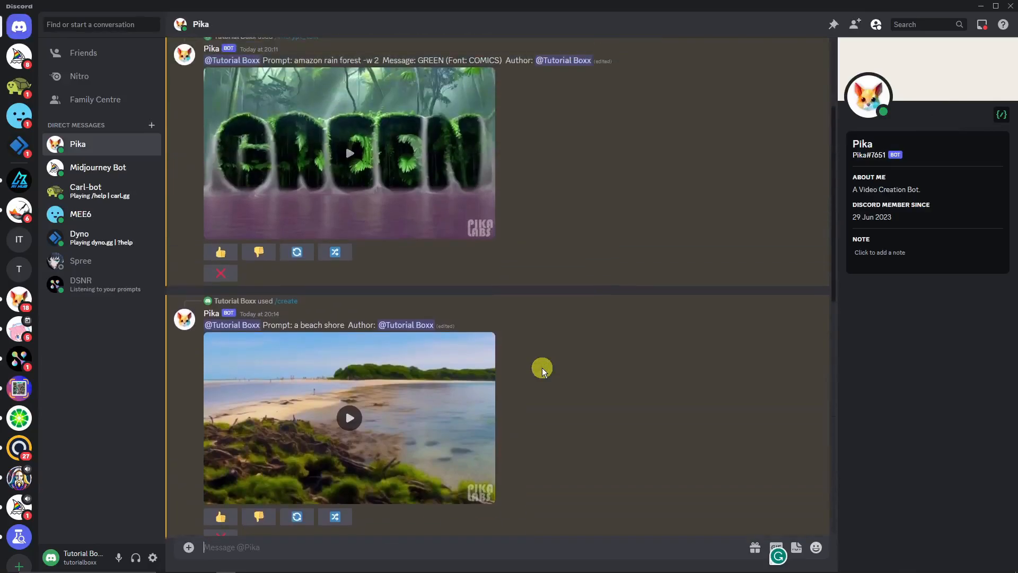
pyautogui.scroll(-12, 542, 367)
pyautogui.scroll(8, 542, 367)
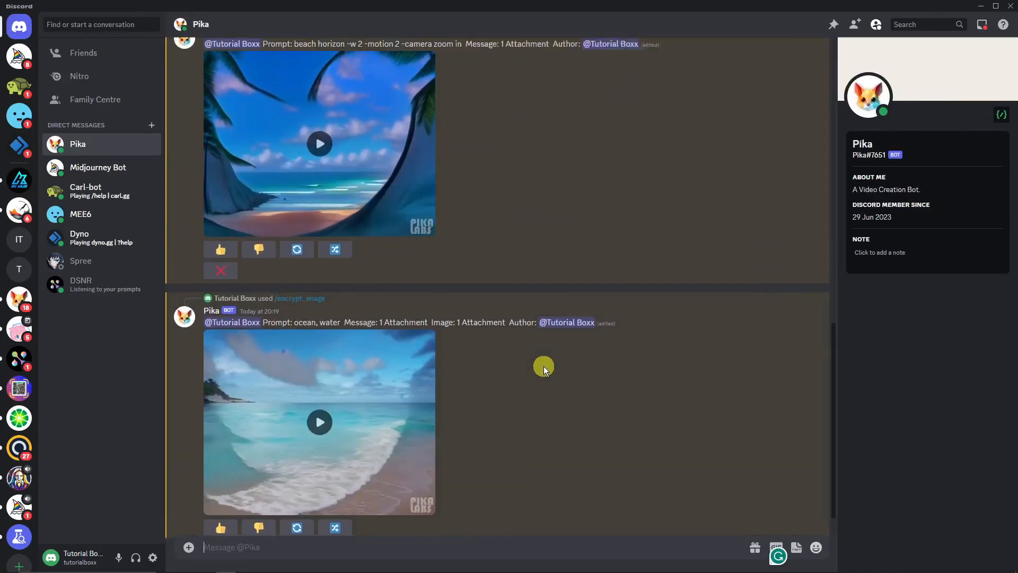
pyautogui.scroll(5, 543, 366)
pyautogui.scroll(-8, 543, 365)
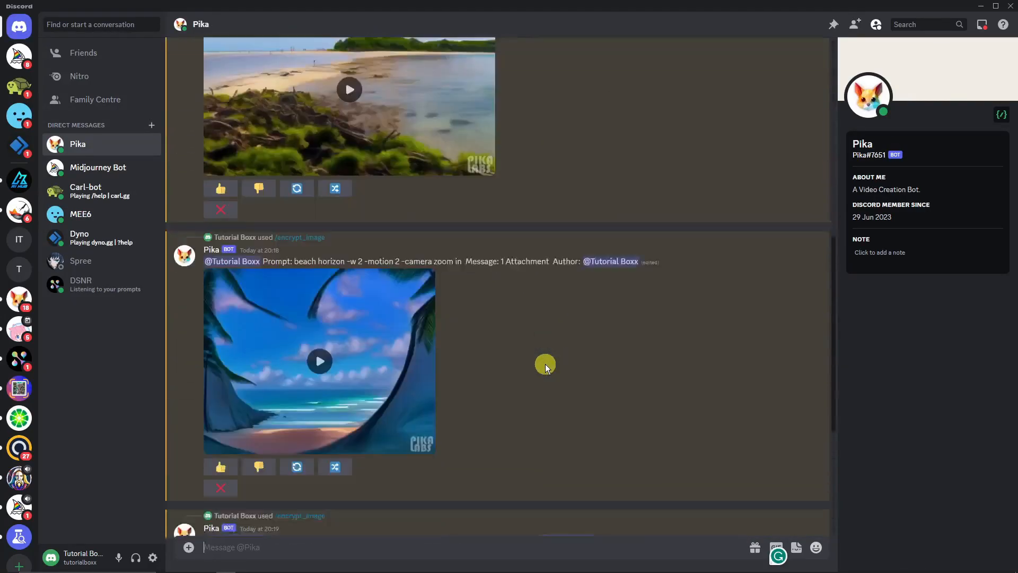
pyautogui.click(320, 221)
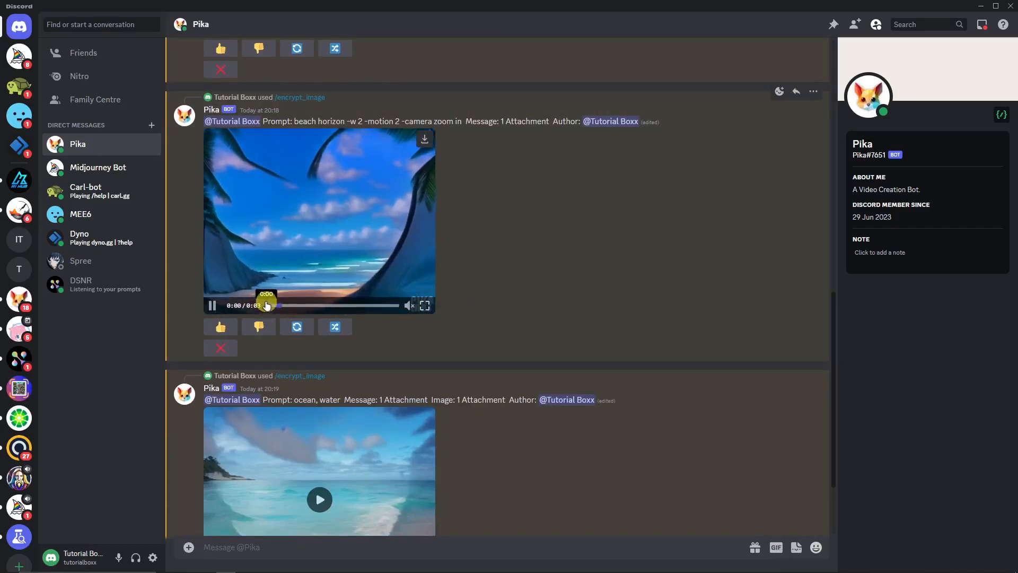
pyautogui.click(265, 305)
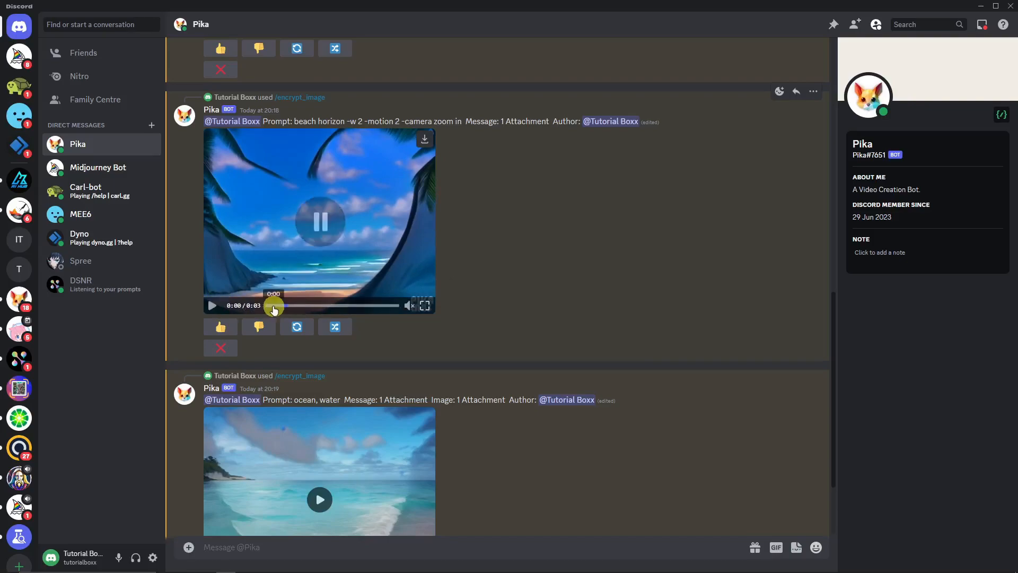
pyautogui.click(423, 304)
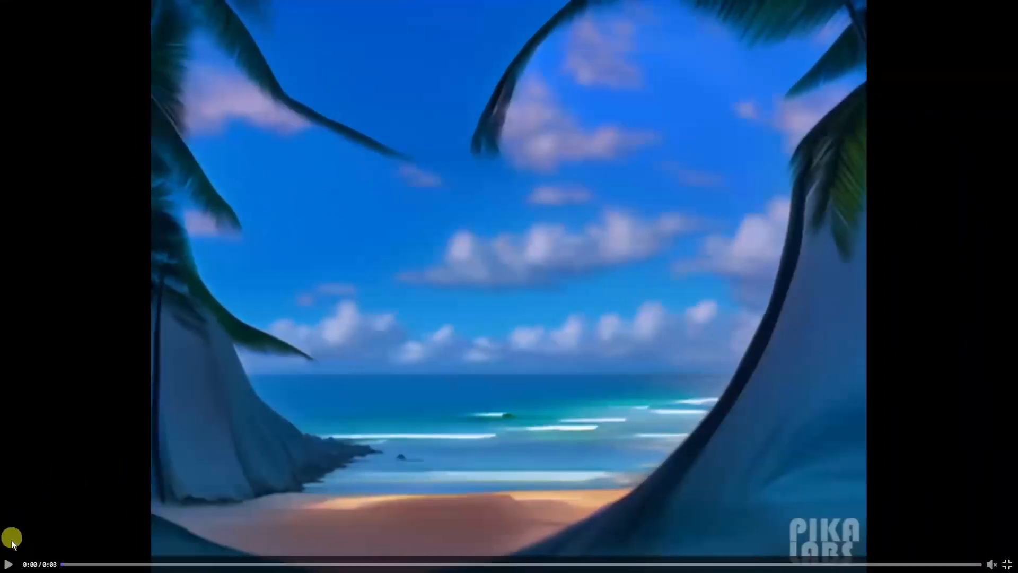
pyautogui.click(10, 562)
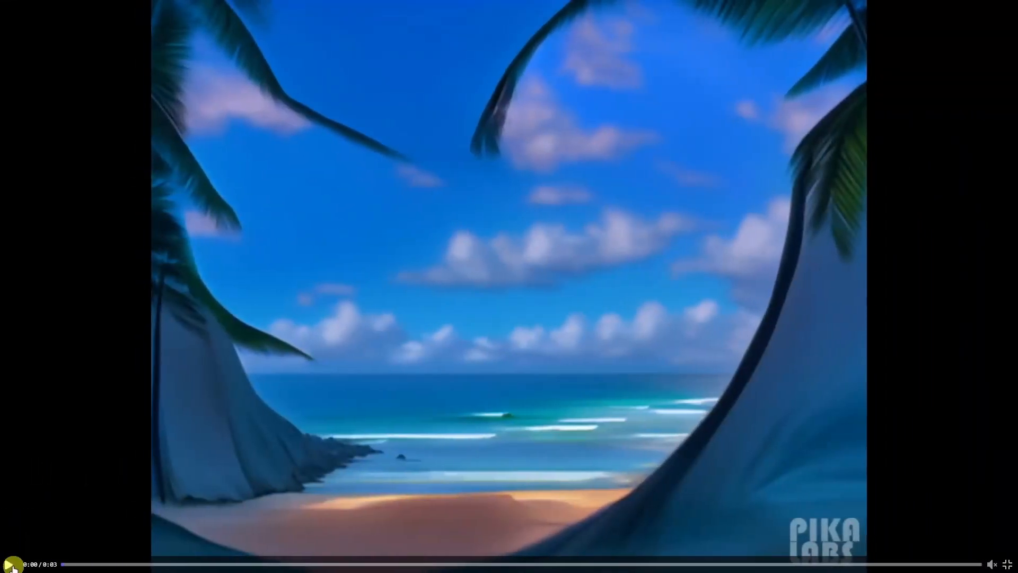
pyautogui.click(11, 562)
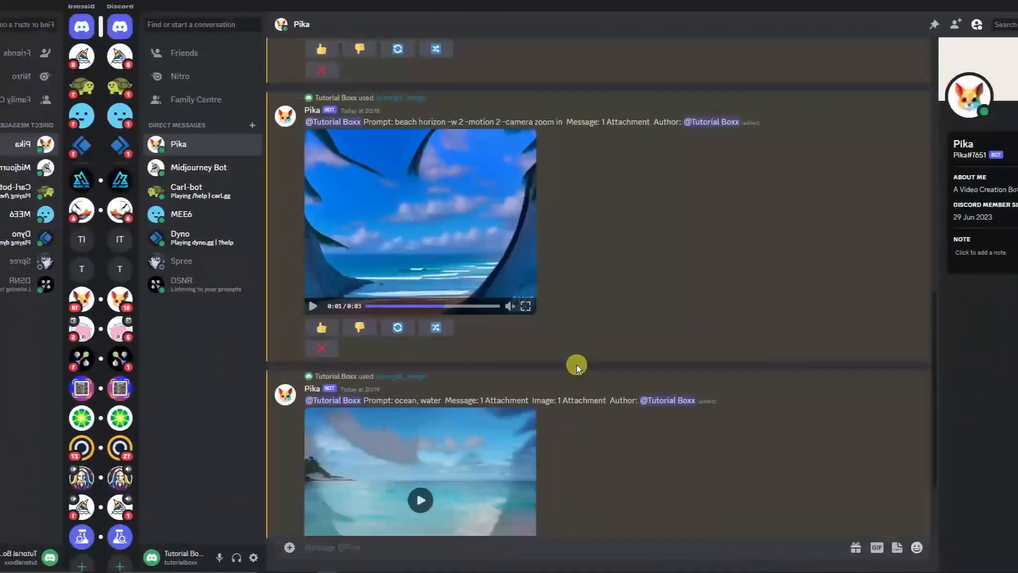
# Play the generated video with the prompt "ocean, water"
pyautogui.scroll(-2, 577, 364)
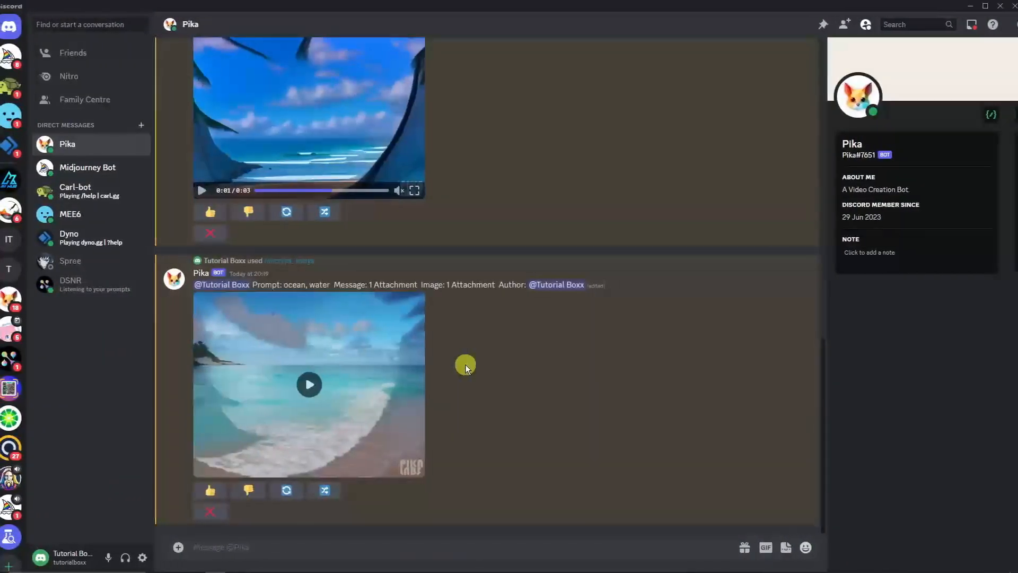
pyautogui.click(421, 386)
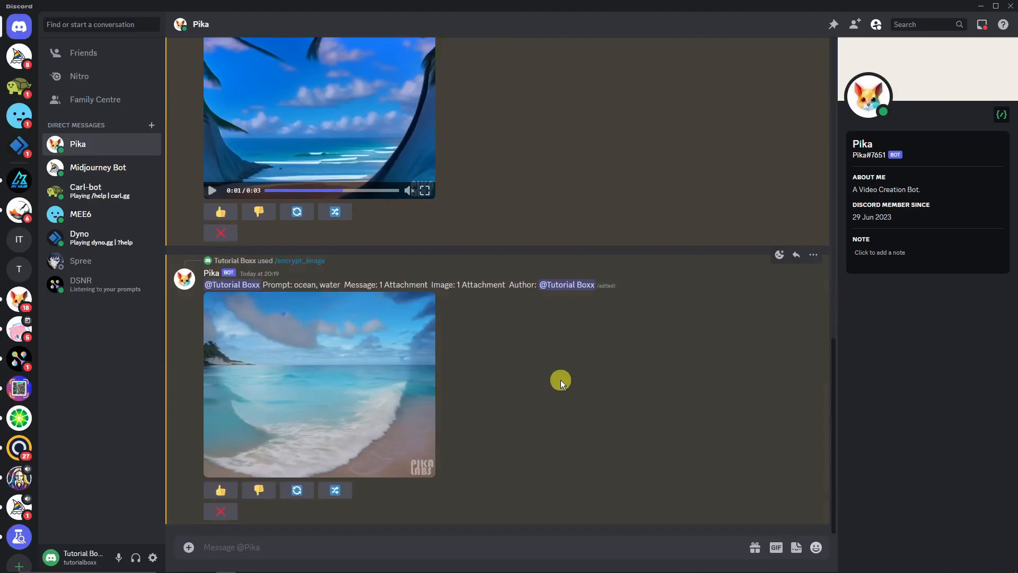
pyautogui.click(212, 468)
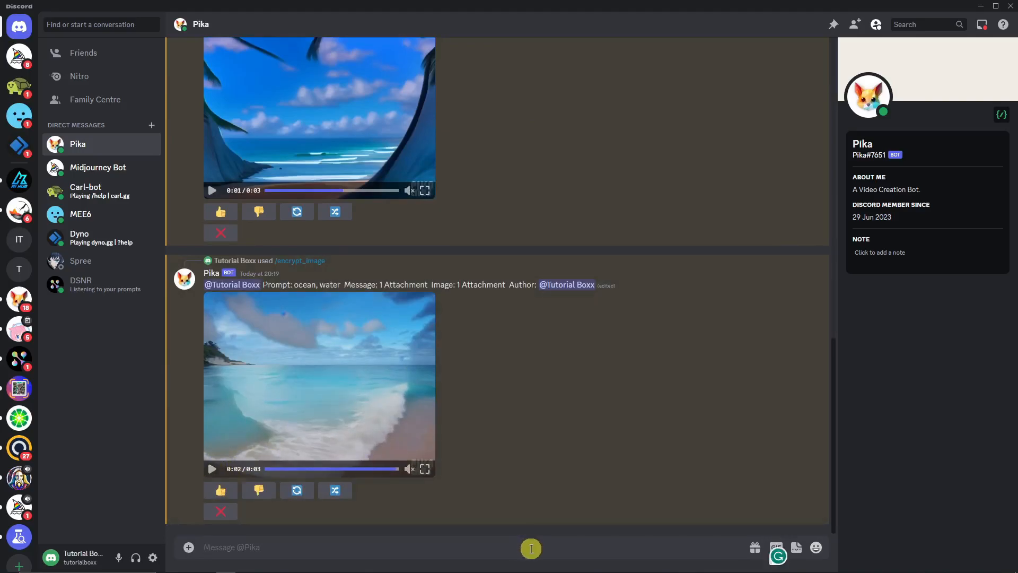
# Start the /encrypt_text command with RED as the message to be encrypted
pyautogui.write('/')
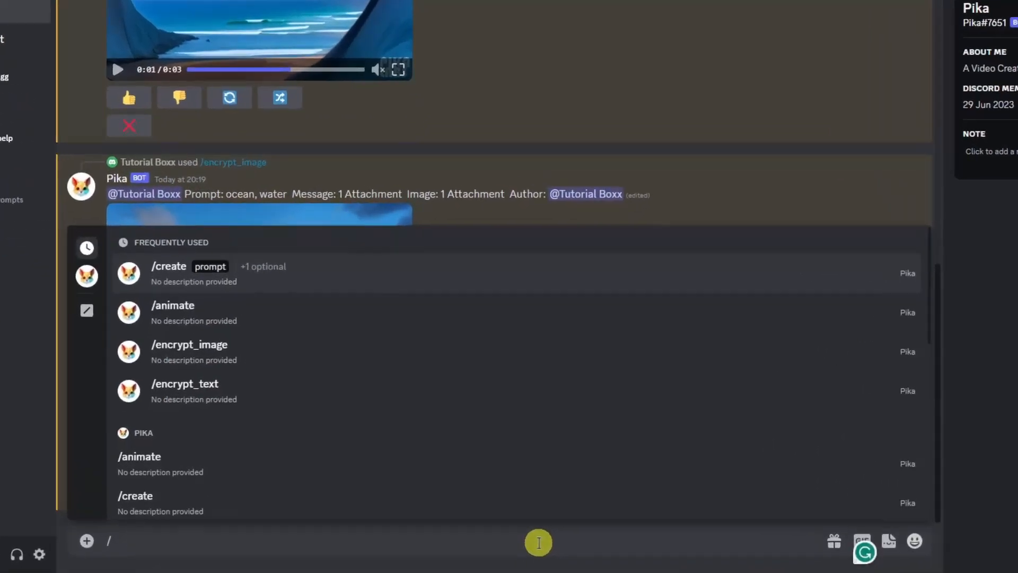
pyautogui.write('en')
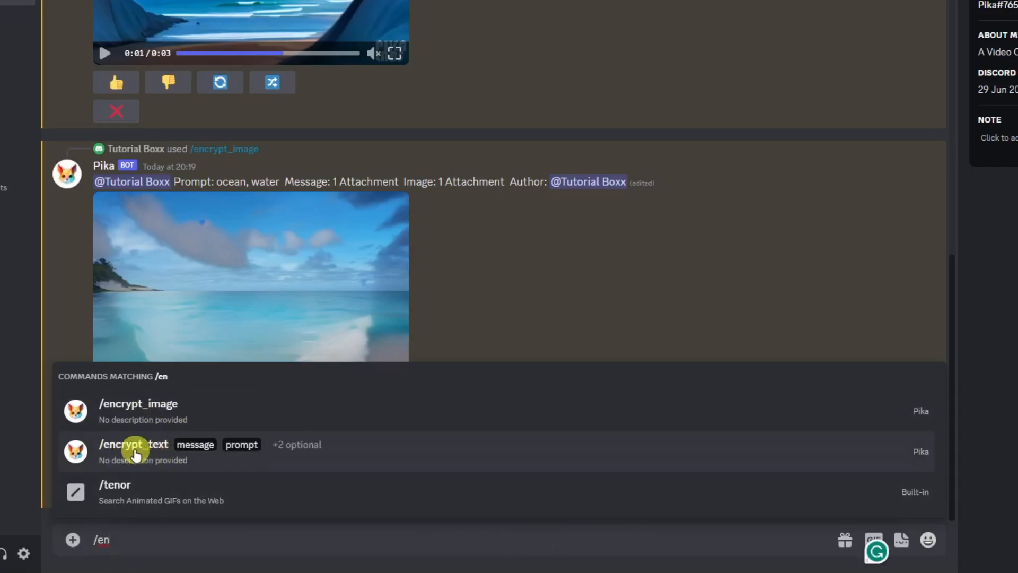
pyautogui.click(171, 451)
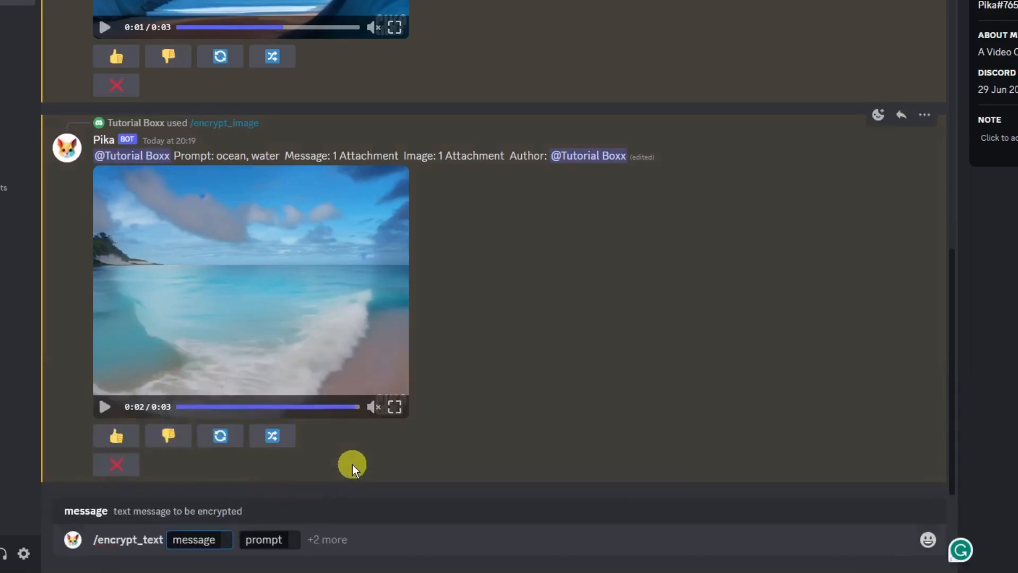
pyautogui.moveTo(953, 464); pyautogui.dragTo(948, 86)
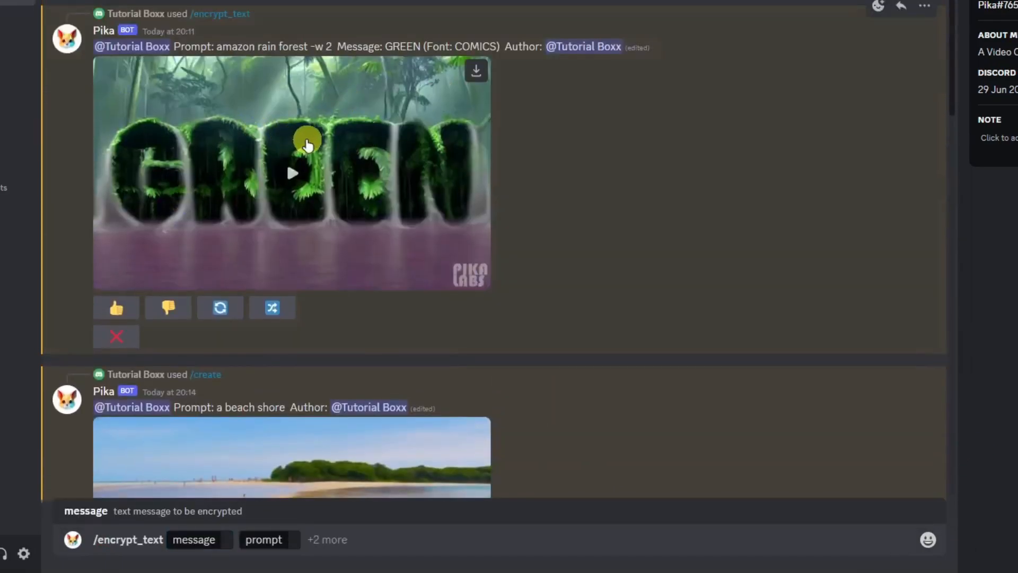
pyautogui.click(226, 540)
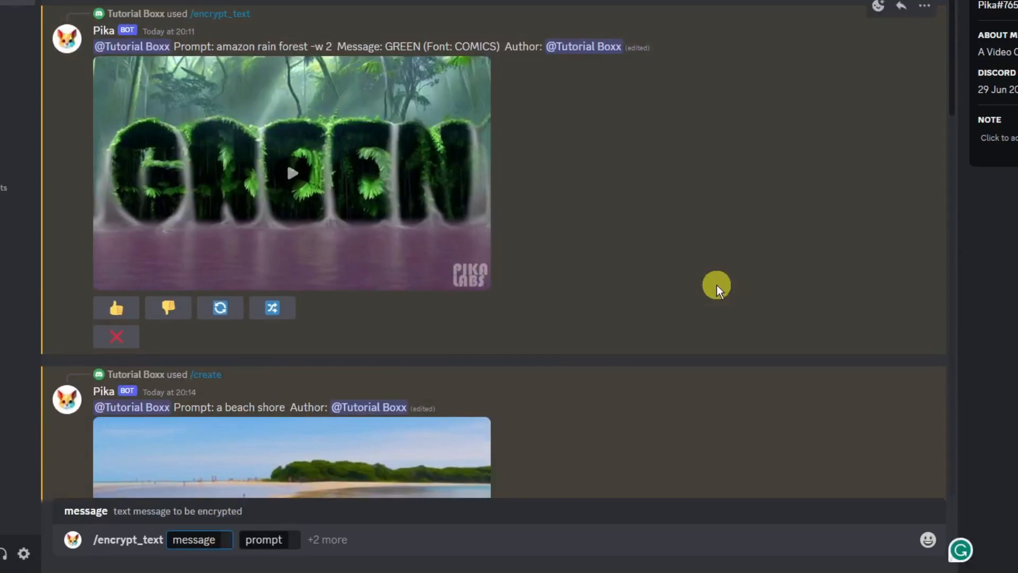
pyautogui.write('RED')
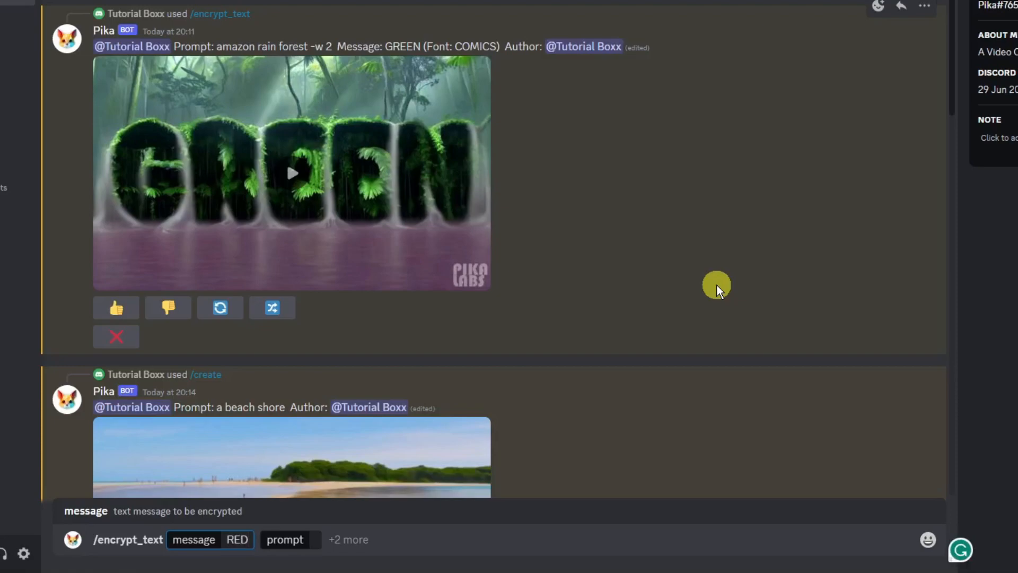
# Set the text prompt to "Amazon rain forest -w 2" and send the /encrypt_text command
pyautogui.click(289, 539)
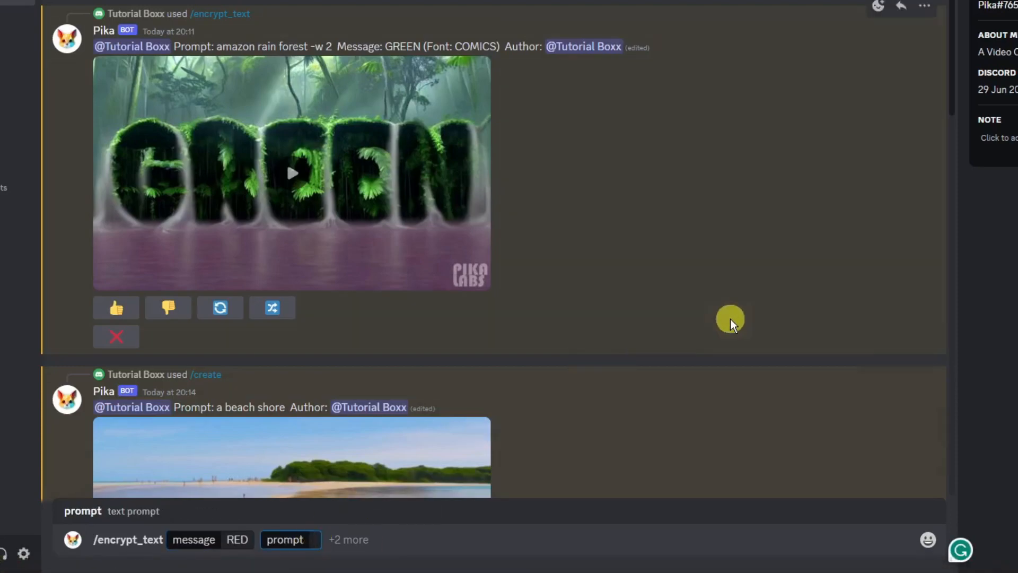
pyautogui.write('Amazon ra')
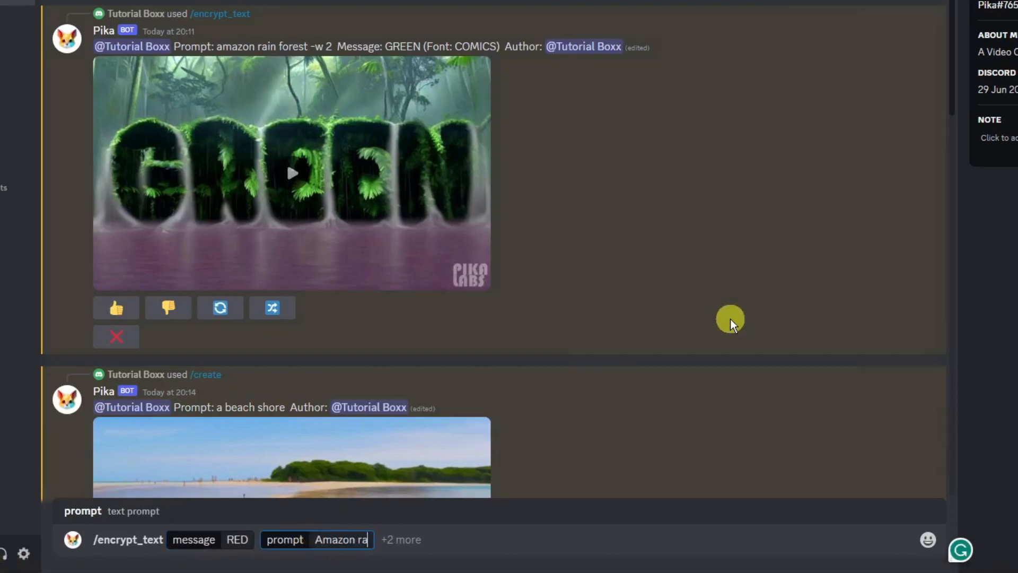
pyautogui.write('in forest')
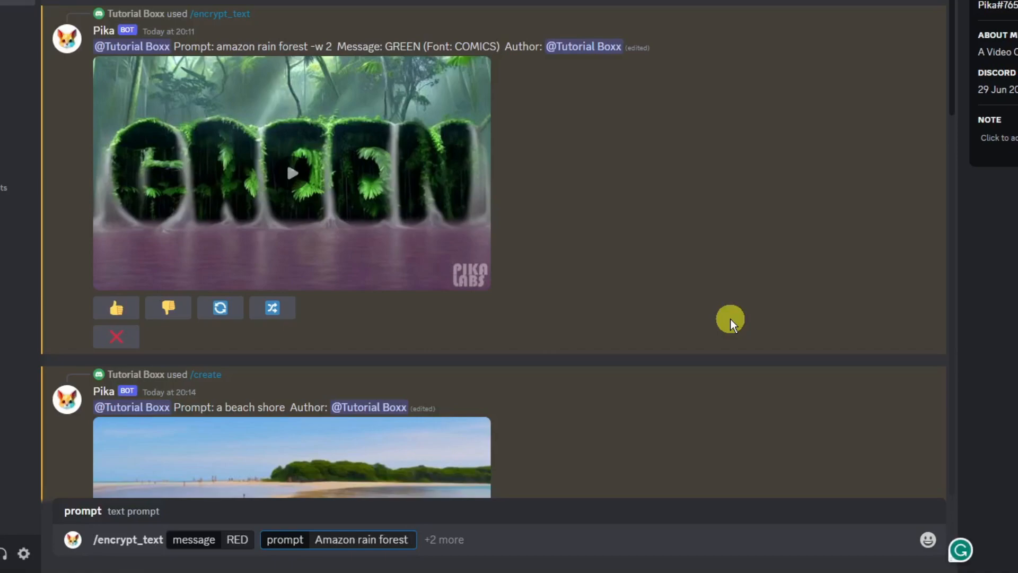
pyautogui.write('-w 2')
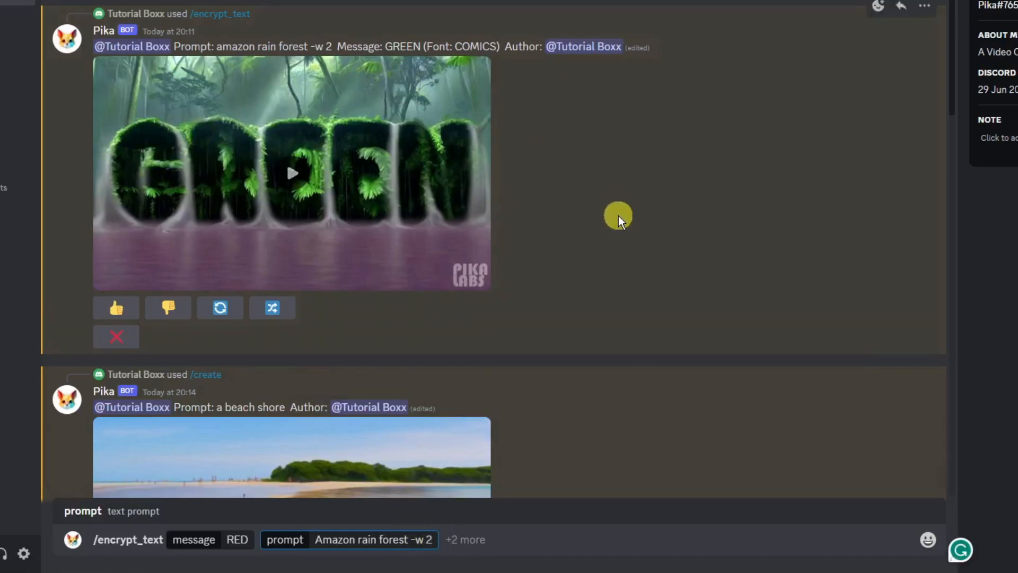
pyautogui.scroll(-4, 625, 239)
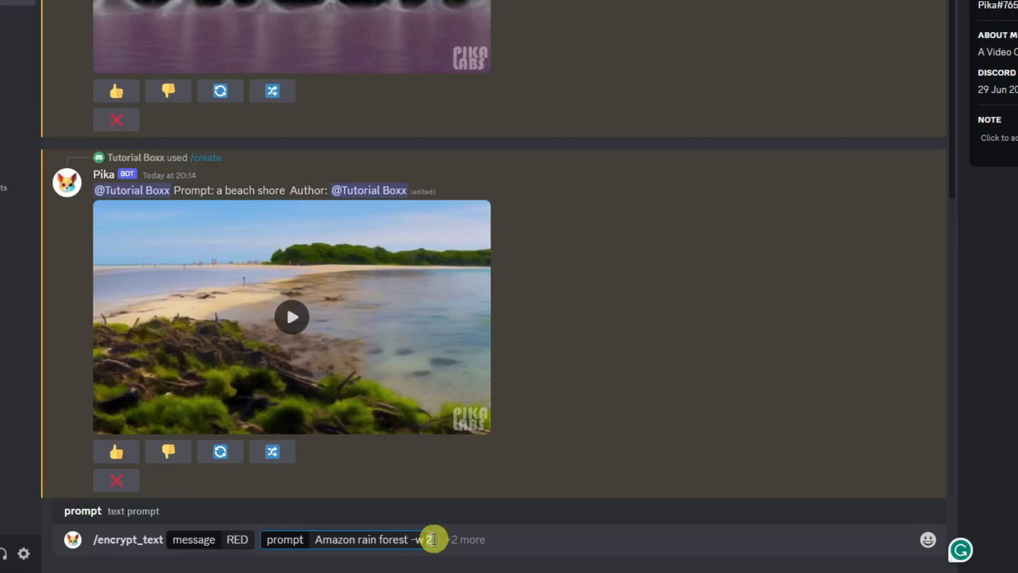
pyautogui.press('BackSpace')
pyautogui.write('2')
pyautogui.press('Return')
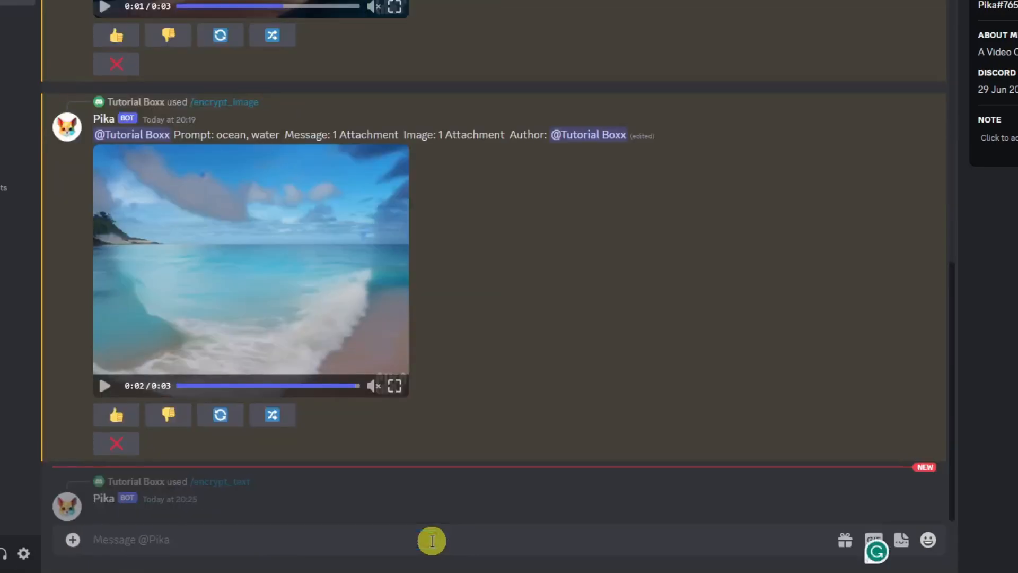
# Start the /encrypt_image command and attach Nike.png as the image to be encrypted
pyautogui.scroll(2, 353, 443)
pyautogui.scroll(-3, 354, 441)
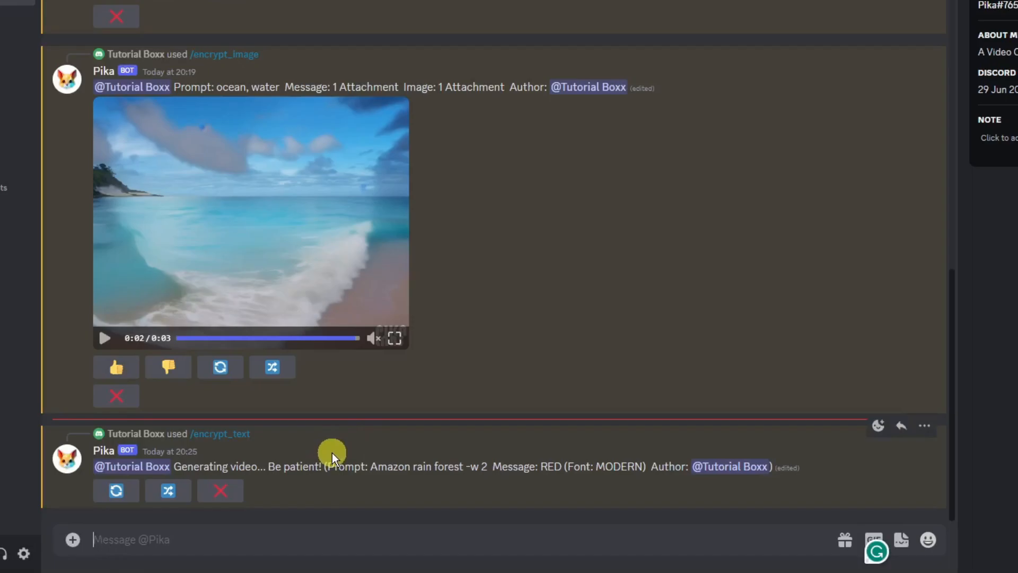
pyautogui.scroll(12, 321, 427)
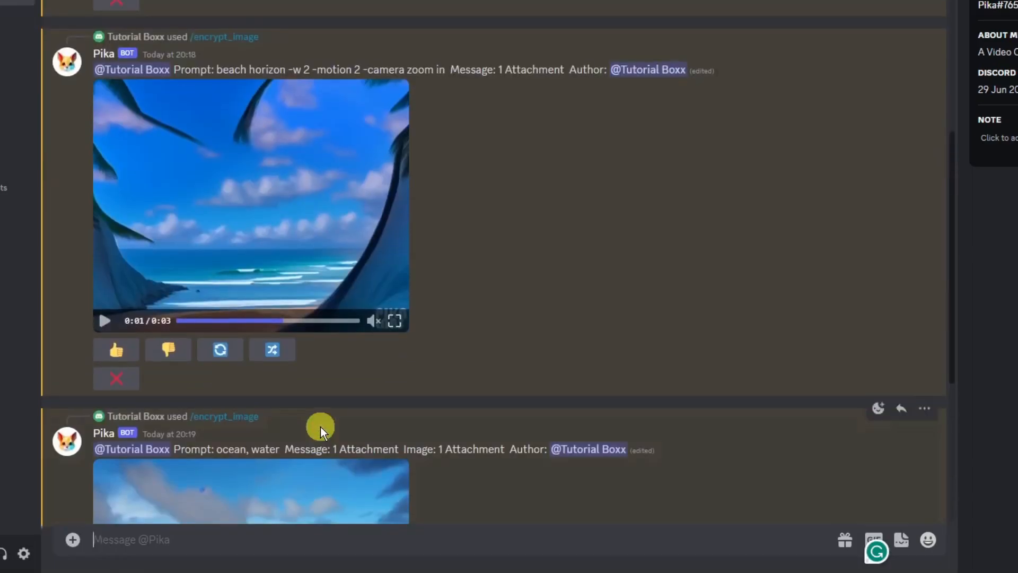
pyautogui.scroll(-4, 320, 427)
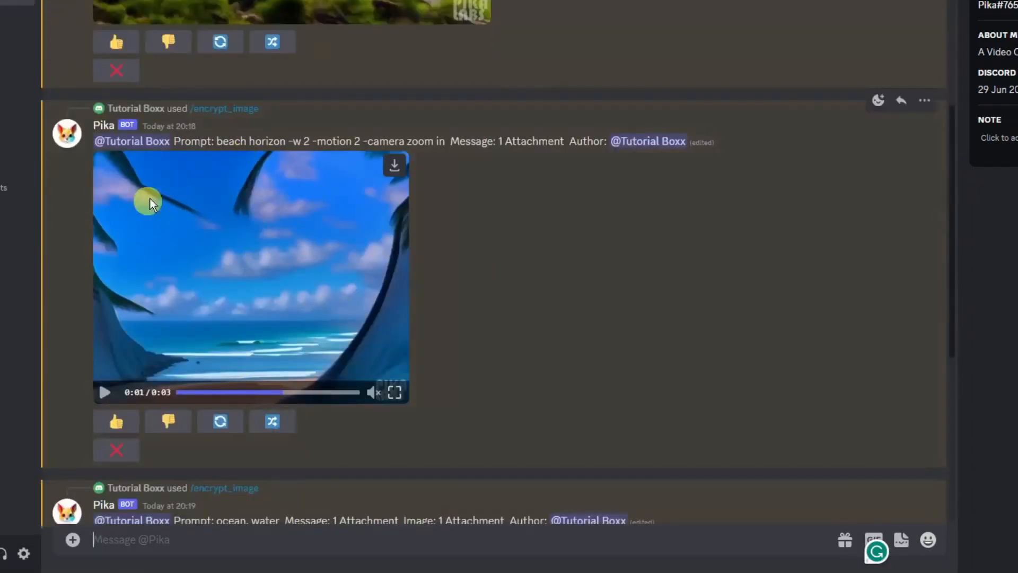
pyautogui.scroll(-3, 316, 352)
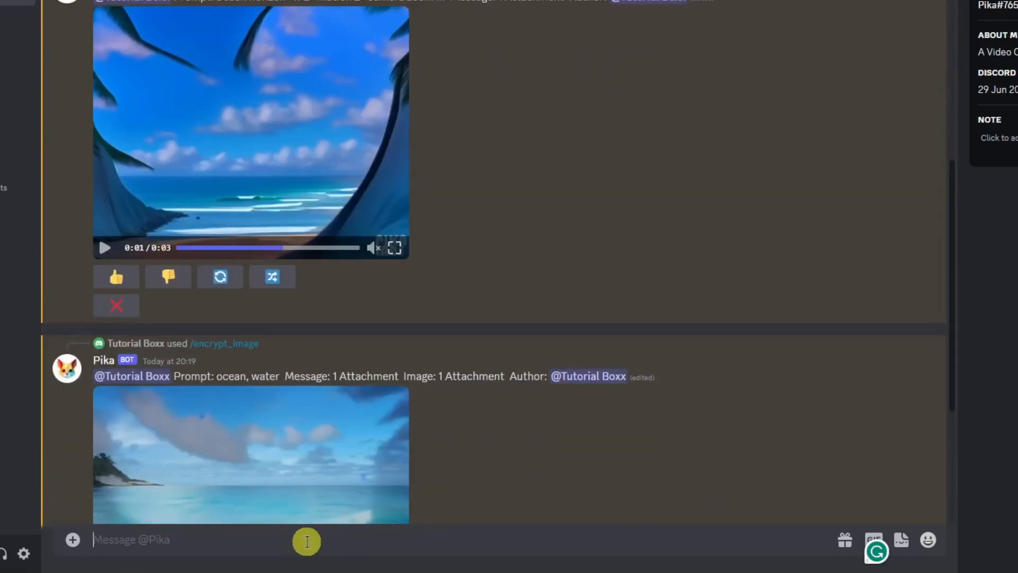
pyautogui.write('/en')
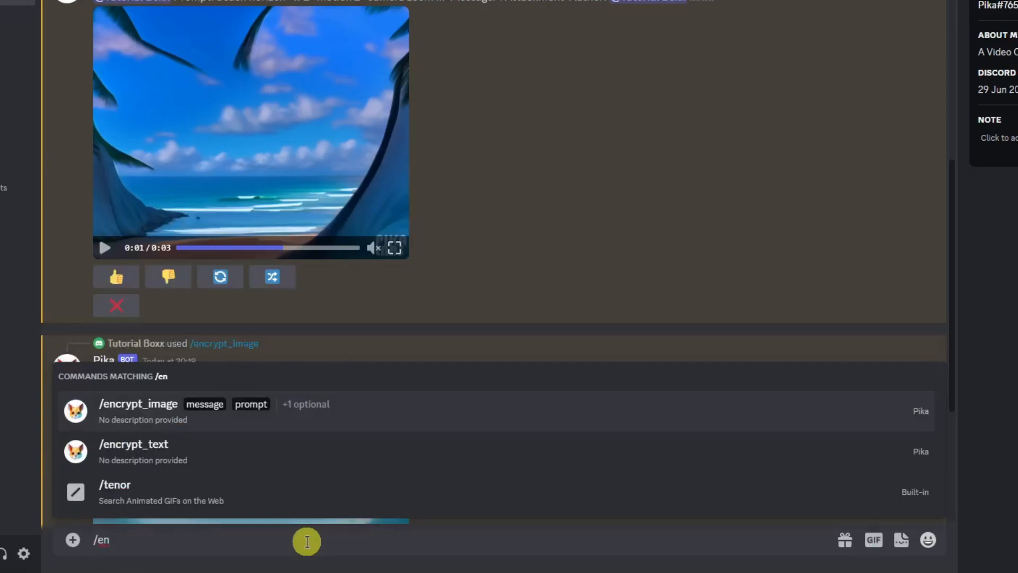
pyautogui.click(221, 404)
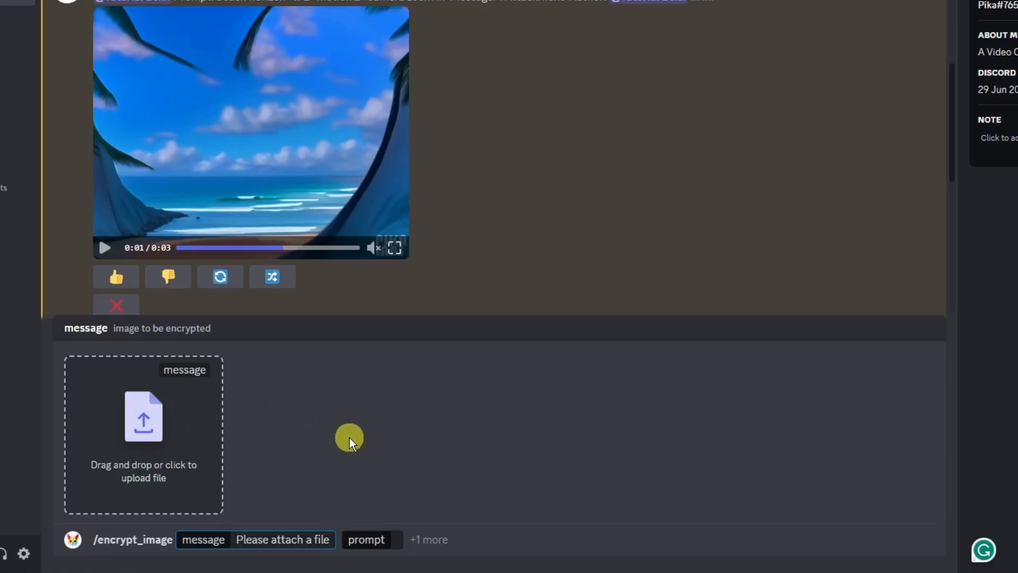
pyautogui.scroll(-1, 519, 237)
pyautogui.click(146, 412)
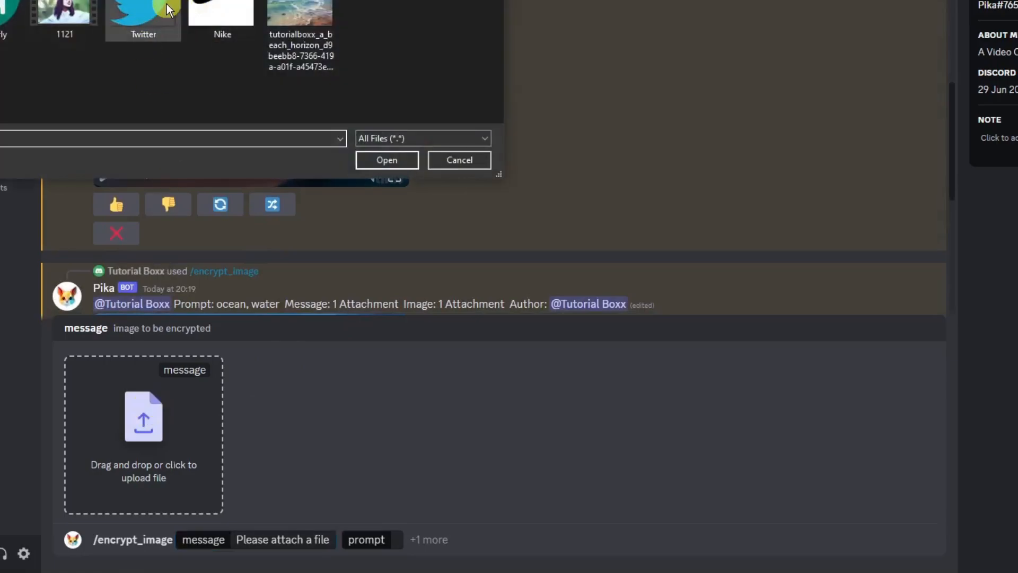
pyautogui.doubleClick(207, 9)
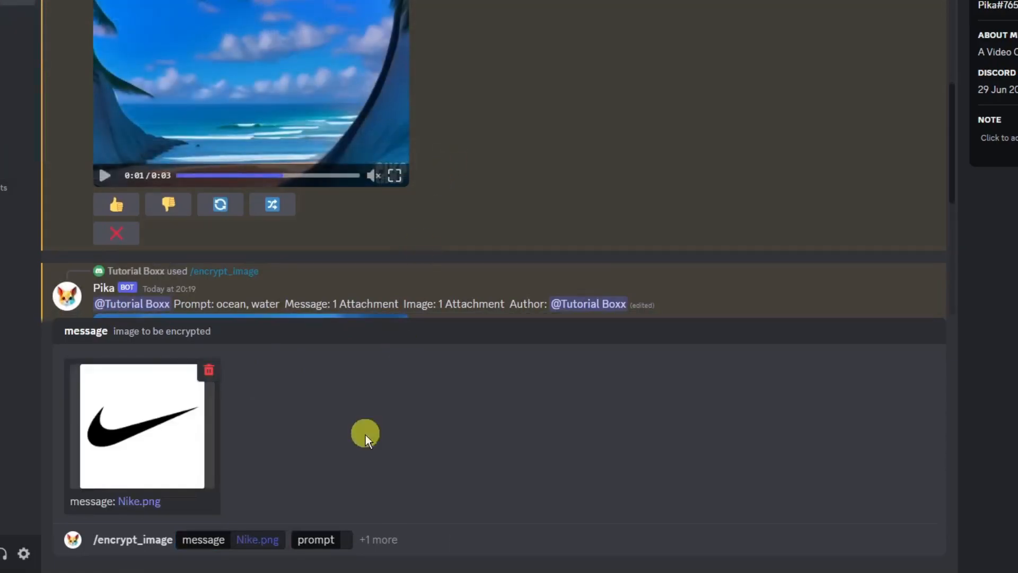
# Set the text prompt of the /encrypt_image command to "beach horizon -w 2 -motion 2"
pyautogui.click(342, 535)
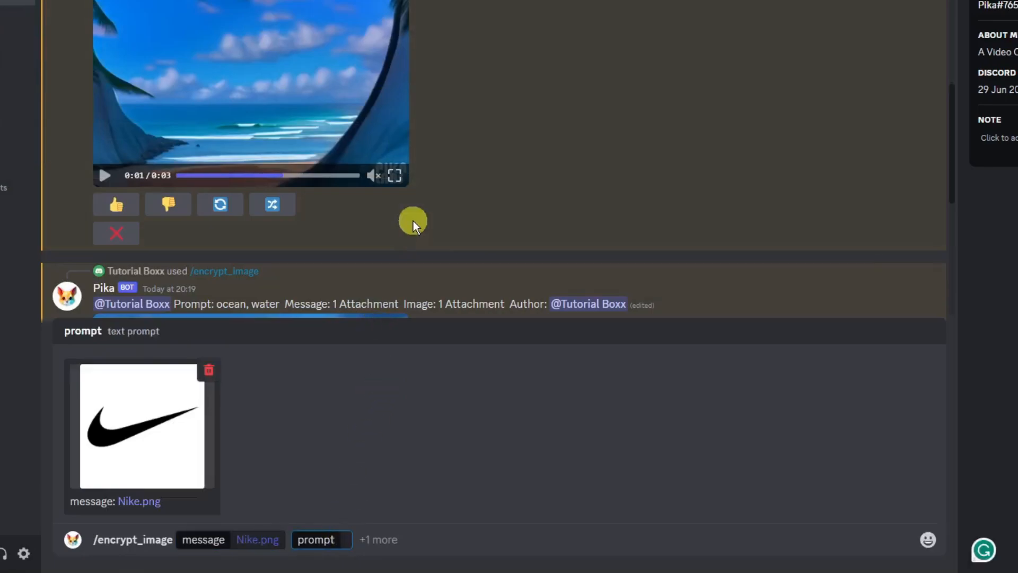
pyautogui.write('beach horizon')
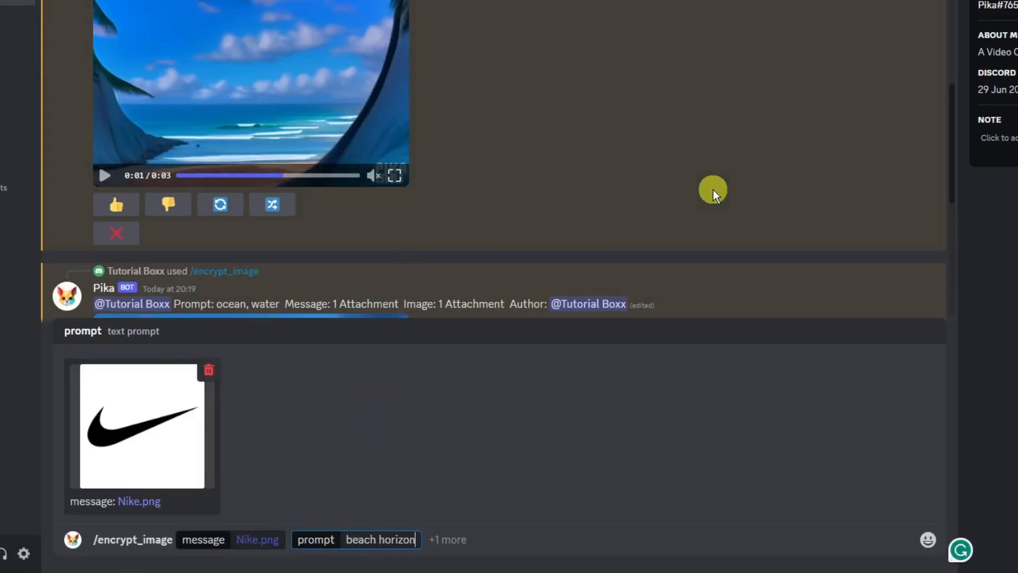
pyautogui.write(' -w')
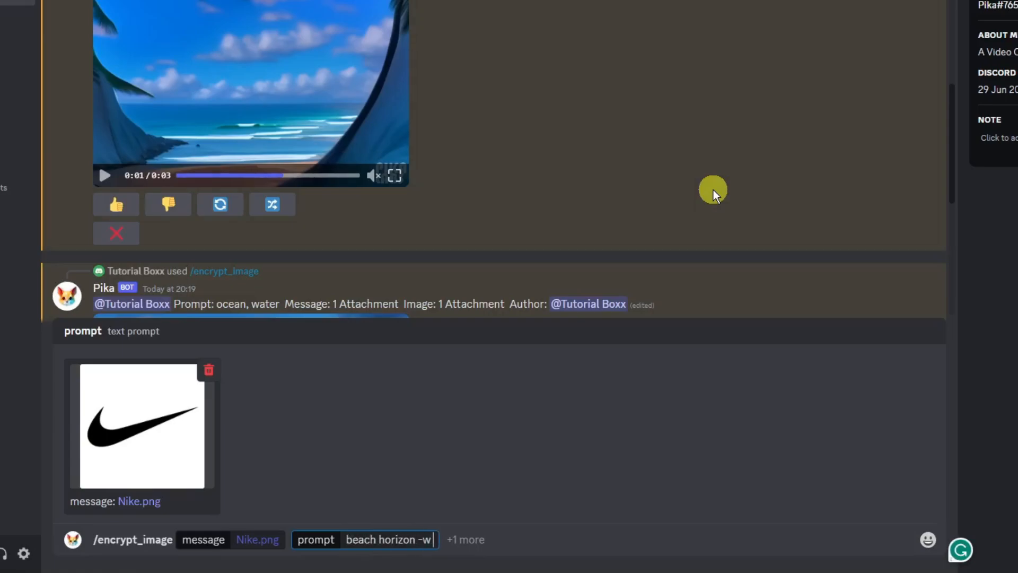
pyautogui.write(' 2 -motion 2')
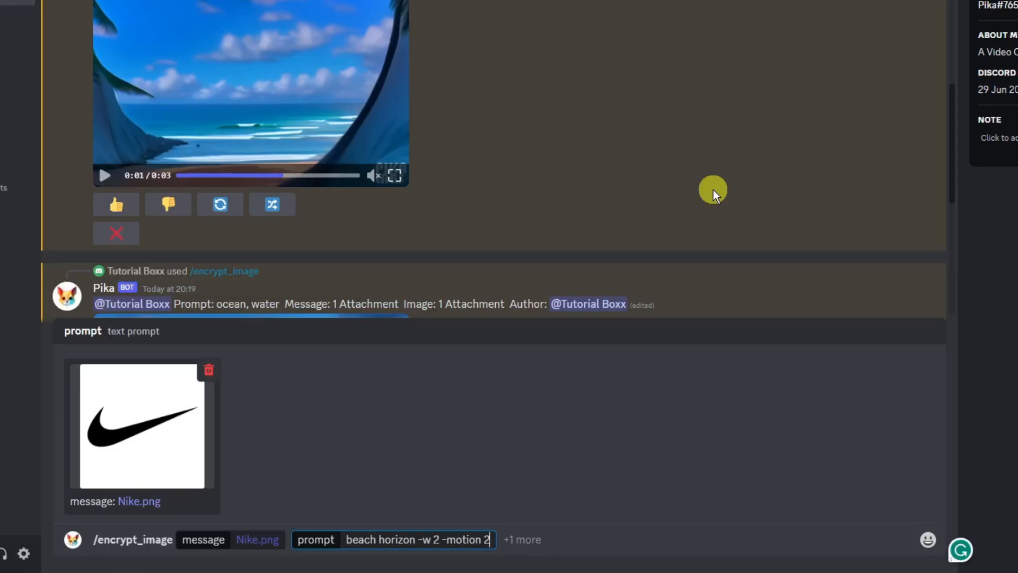
# Replay the earlier beach video generated with the prompt "ocean, water" and pause it
pyautogui.scroll(-1, 405, 163)
pyautogui.scroll(-5, 405, 167)
pyautogui.click(106, 264)
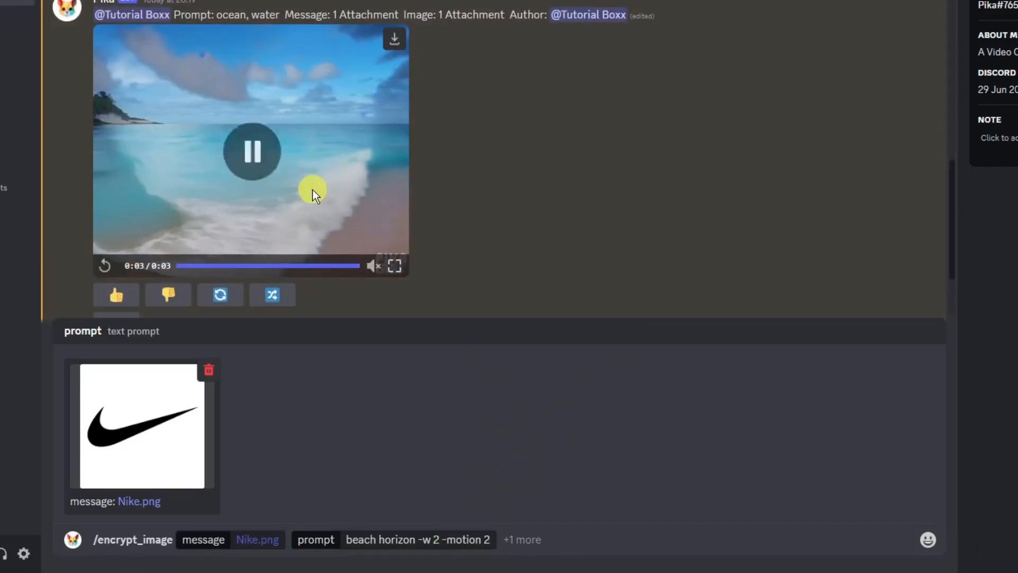
pyautogui.click(105, 265)
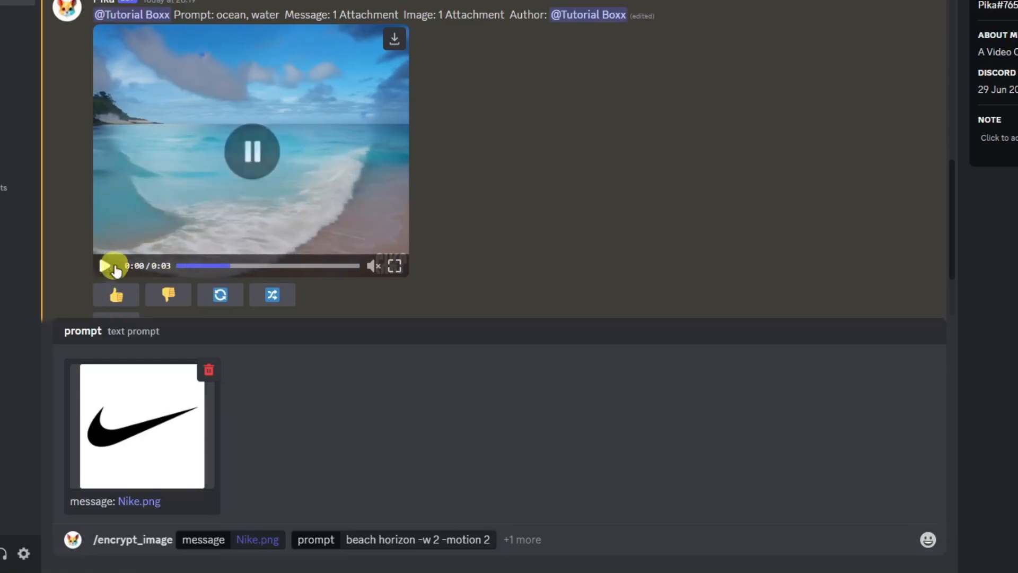
# Append "-camera zoom in" to the text prompt and send the /encrypt_image command
pyautogui.click(480, 539)
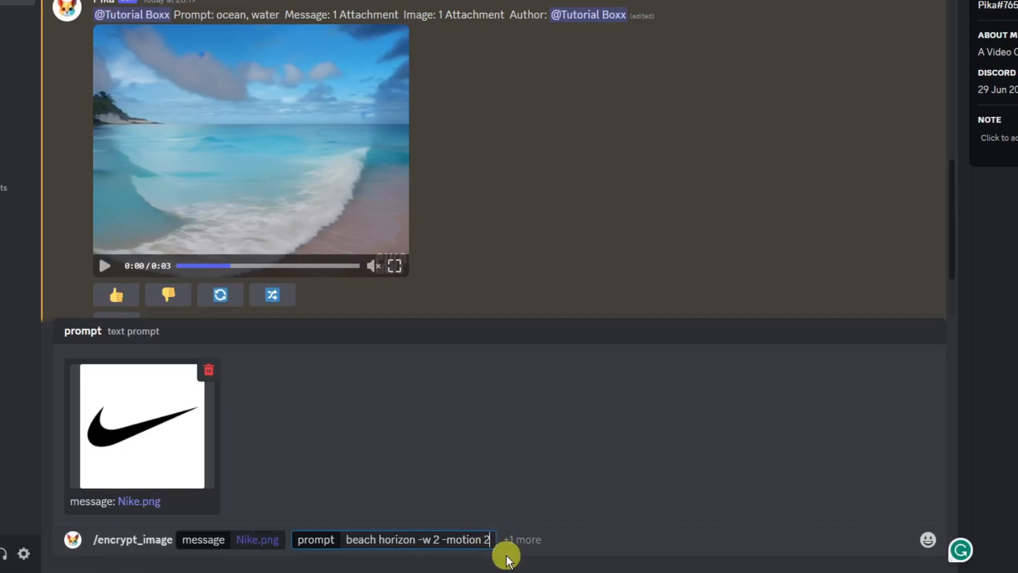
pyautogui.scroll(-5, 488, 244)
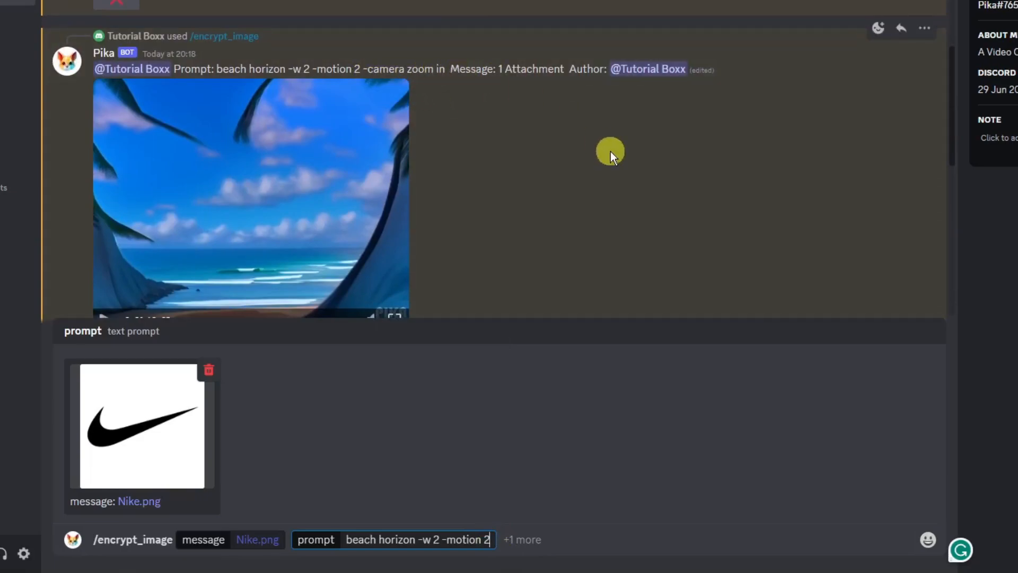
pyautogui.write('-camera zoom')
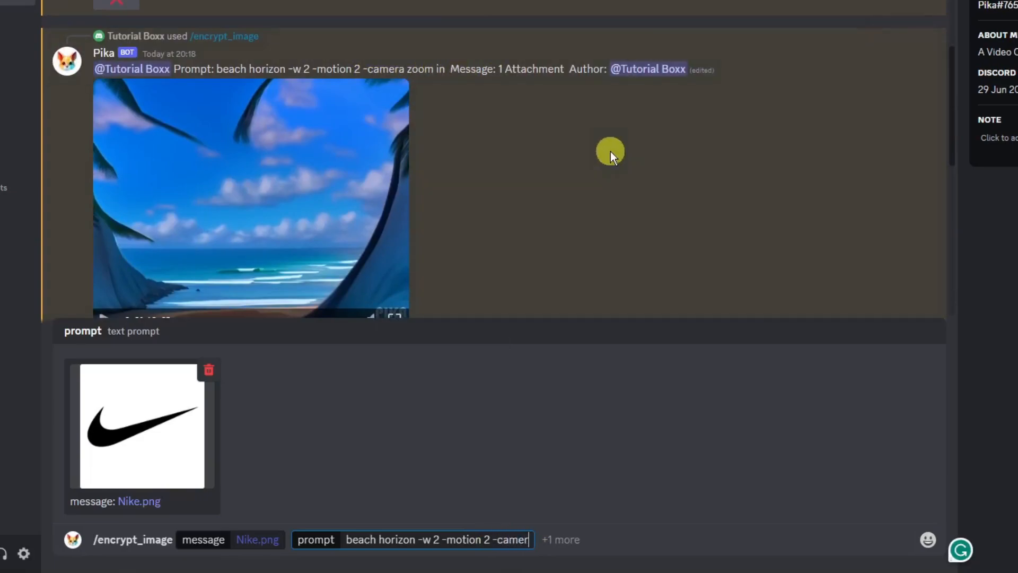
pyautogui.write(' in')
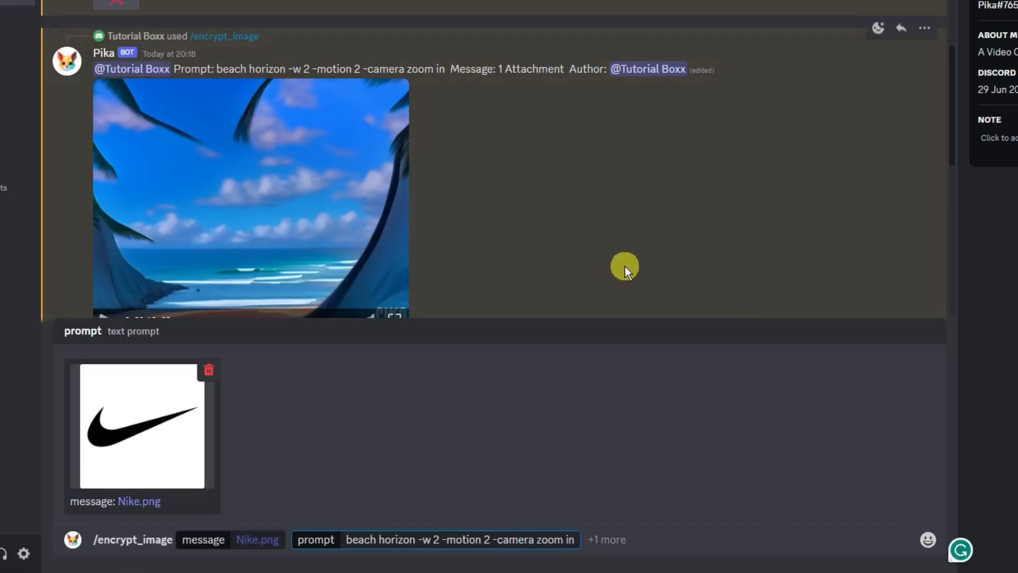
pyautogui.press('Return')
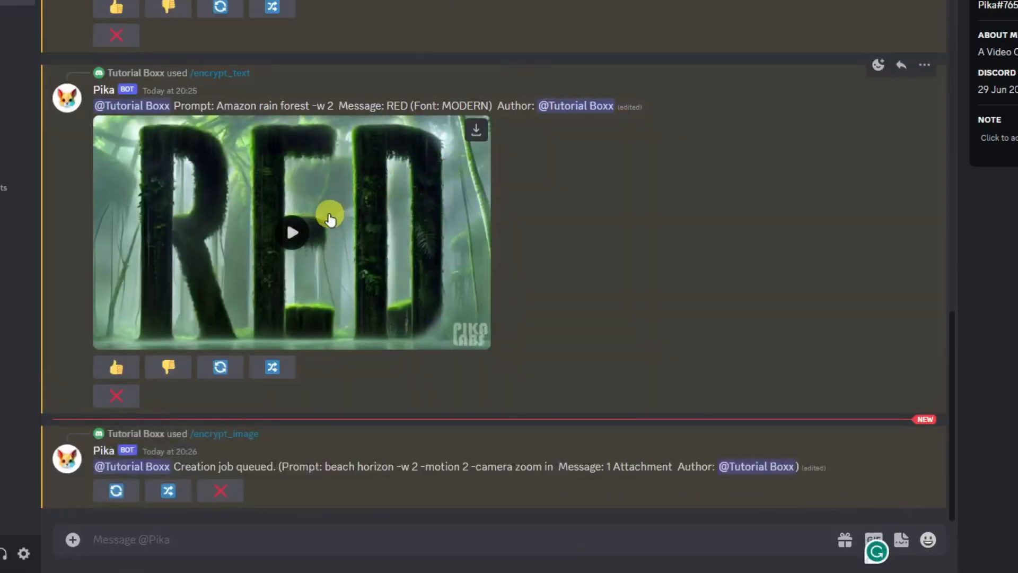
# Play the generated RED rain forest video several times from its start, and highlight "motion 2" in the queued beach horizon prompt
pyautogui.click(293, 233)
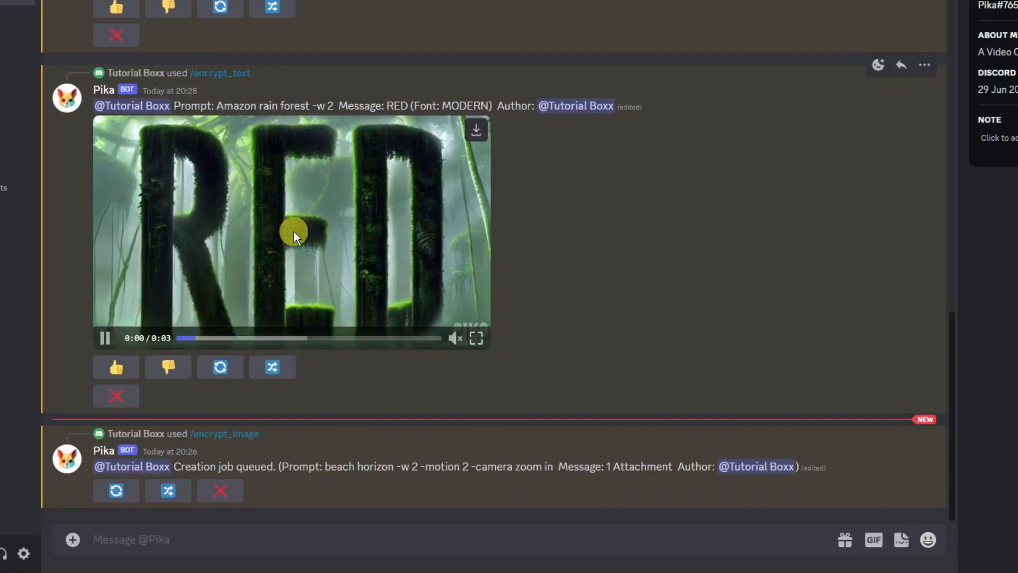
pyautogui.click(178, 340)
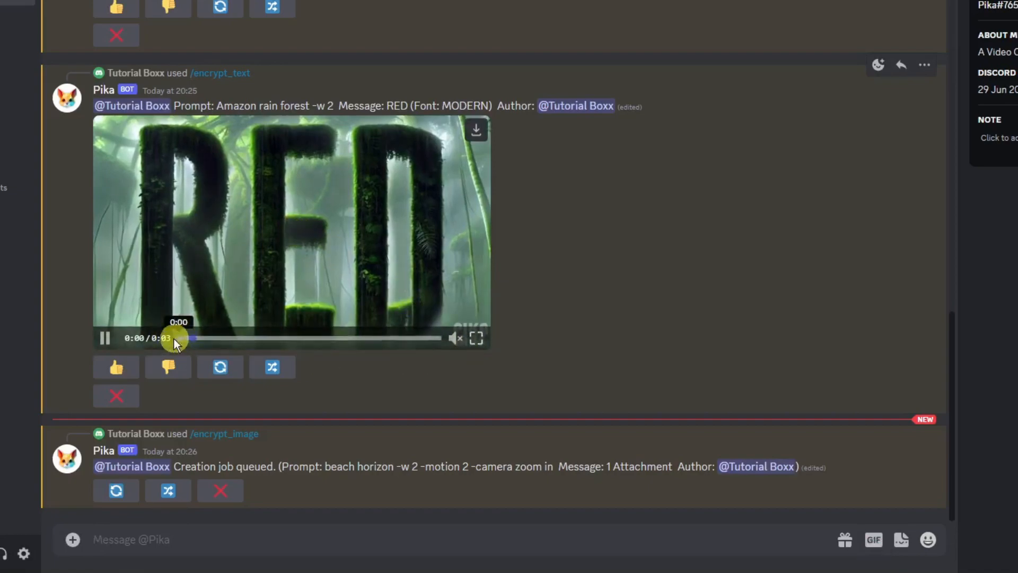
pyautogui.click(106, 338)
pyautogui.click(178, 337)
pyautogui.click(104, 340)
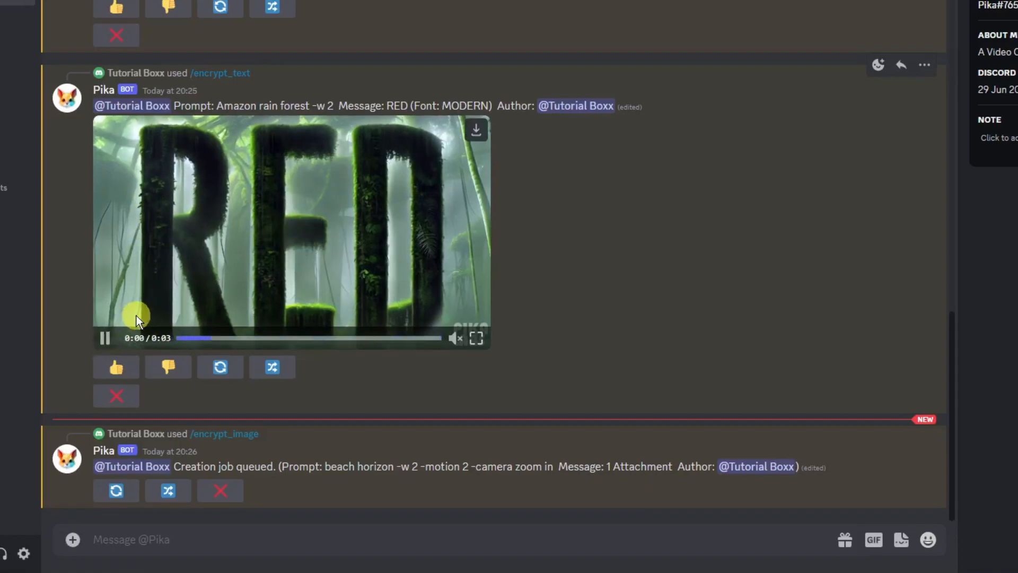
pyautogui.click(104, 338)
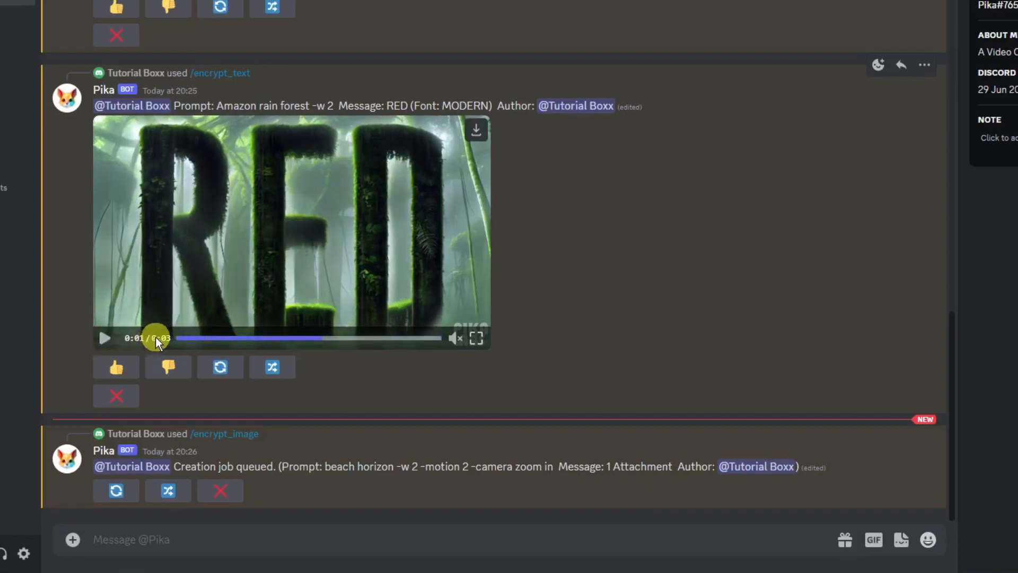
pyautogui.moveTo(424, 466); pyautogui.dragTo(470, 466)
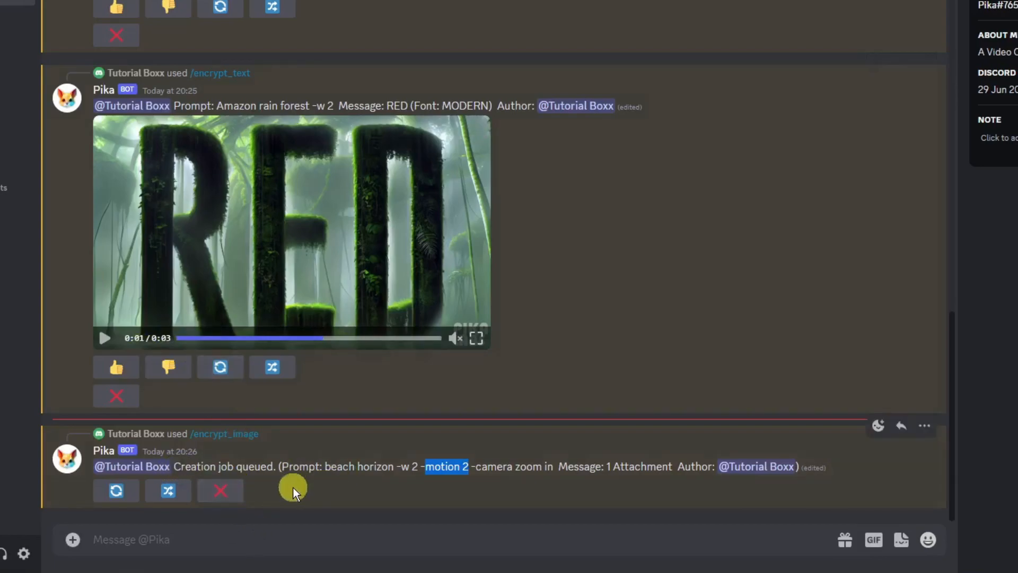
# Start another /encrypt_image command and attach Twitter.png as the image to be encrypted
pyautogui.click(302, 544)
pyautogui.write('/')
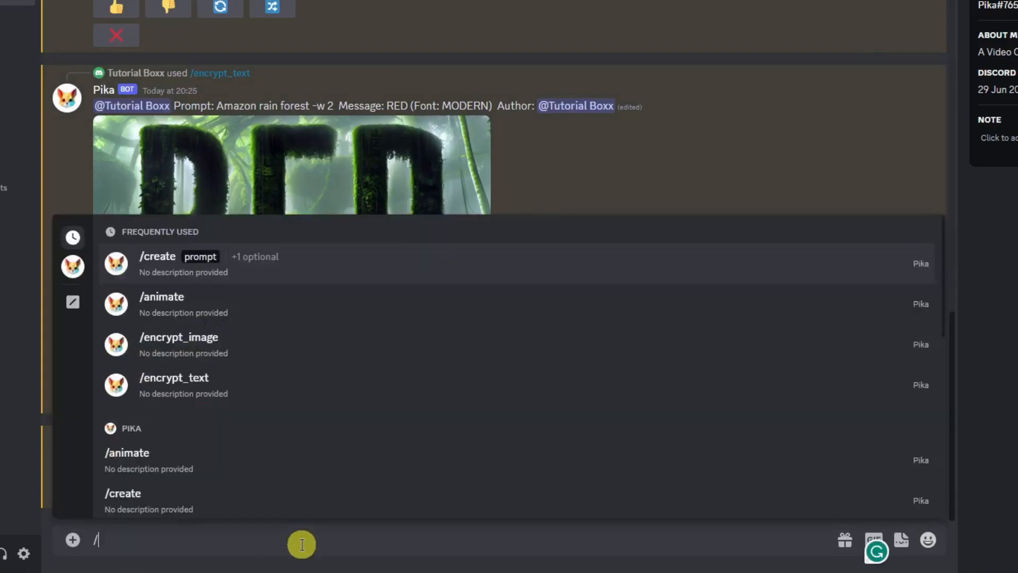
pyautogui.click(217, 338)
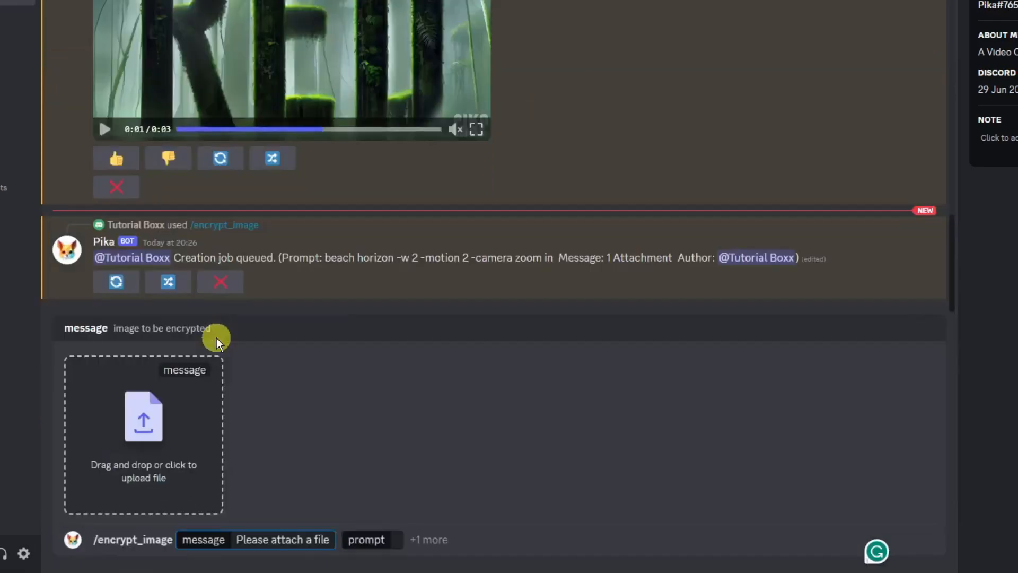
pyautogui.click(140, 416)
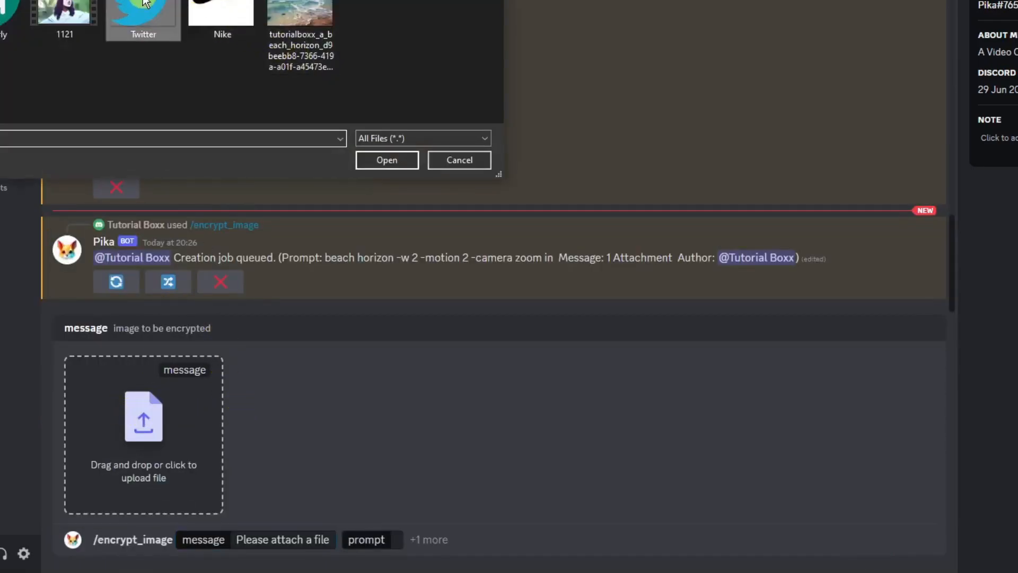
pyautogui.doubleClick(139, 16)
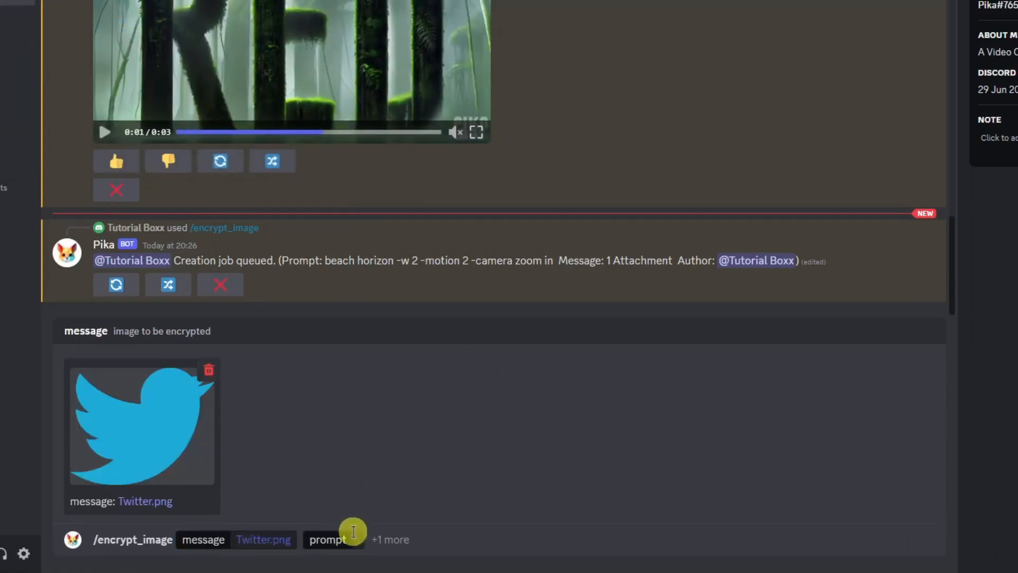
# Add the optional image parameter and attach the beach horizon PNG as the reference image
pyautogui.click(387, 539)
pyautogui.click(90, 296)
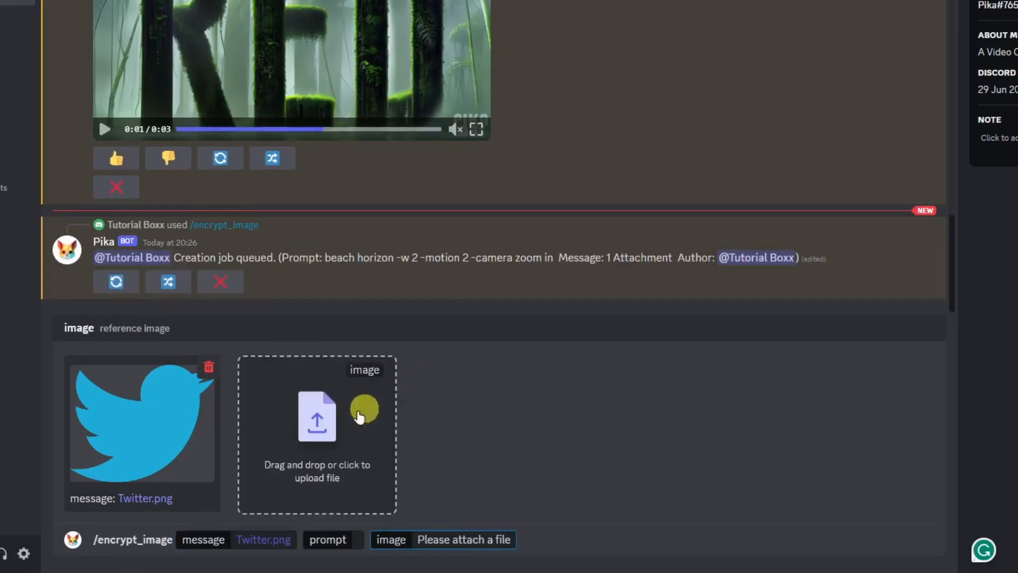
pyautogui.click(318, 420)
pyautogui.doubleClick(315, 77)
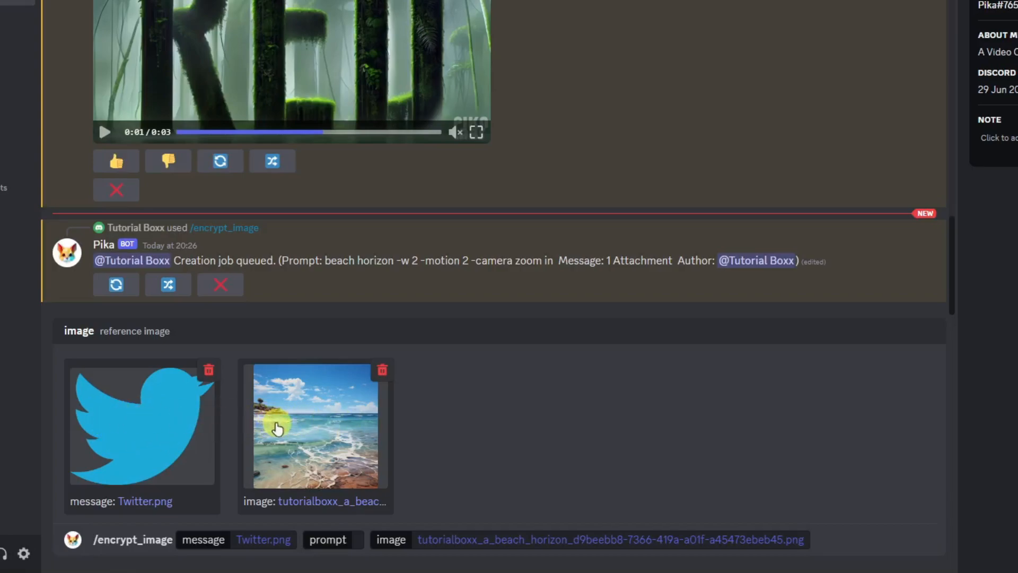
# Set the text prompt of the Twitter logo command to "ocean, water"
pyautogui.click(355, 539)
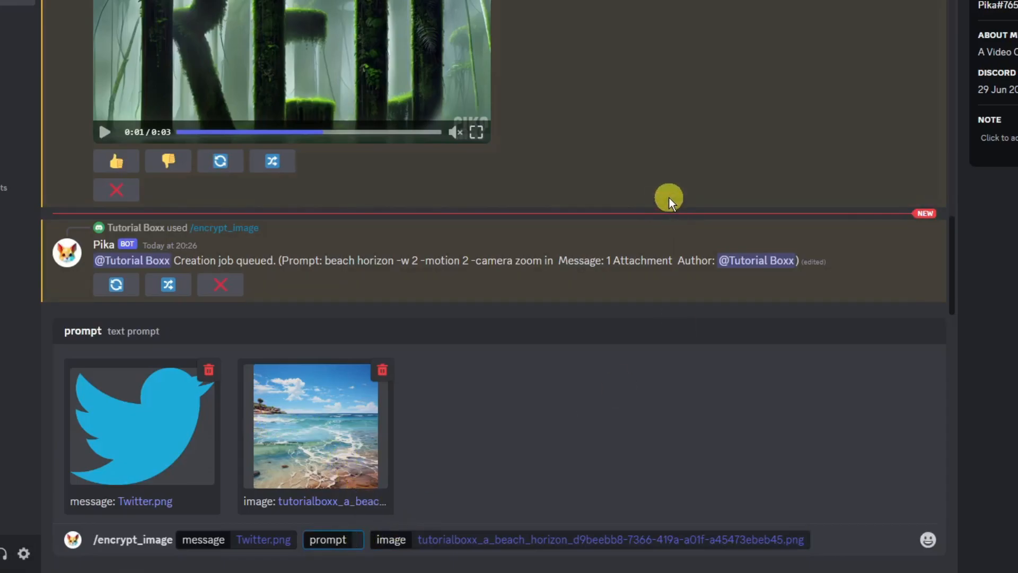
pyautogui.scroll(5, 669, 198)
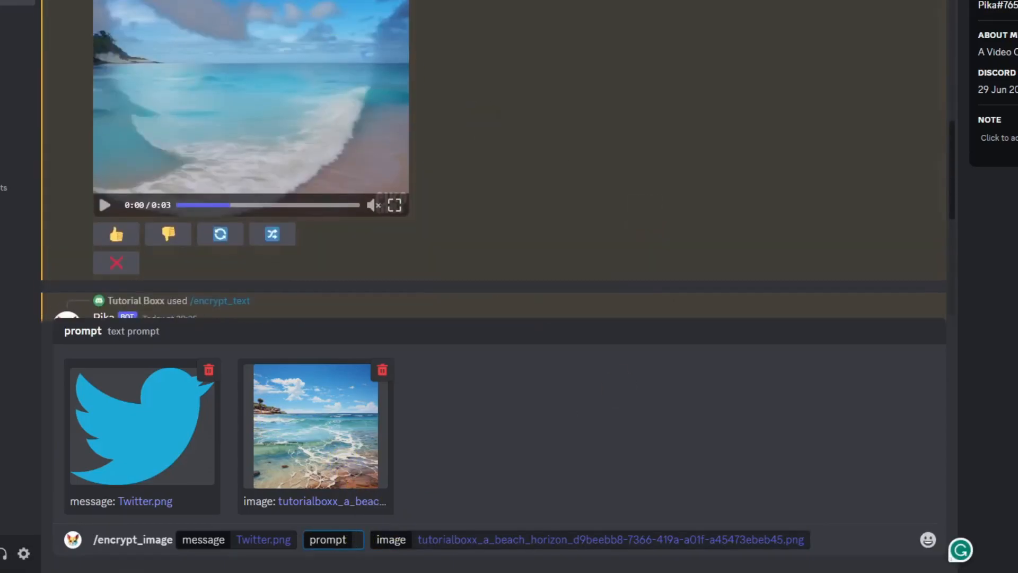
pyautogui.write('ocean')
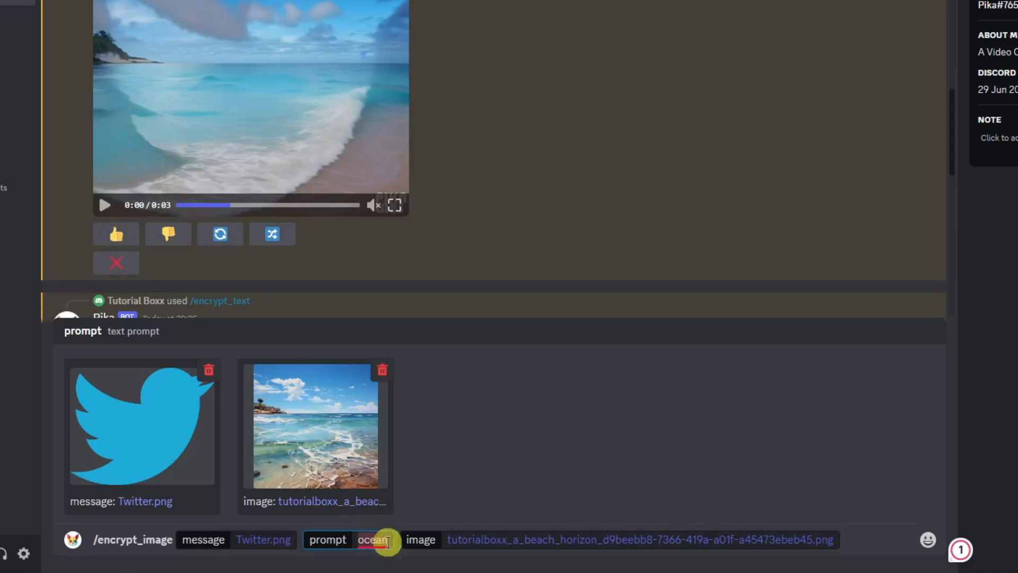
pyautogui.moveTo(388, 541)
pyautogui.write('water')
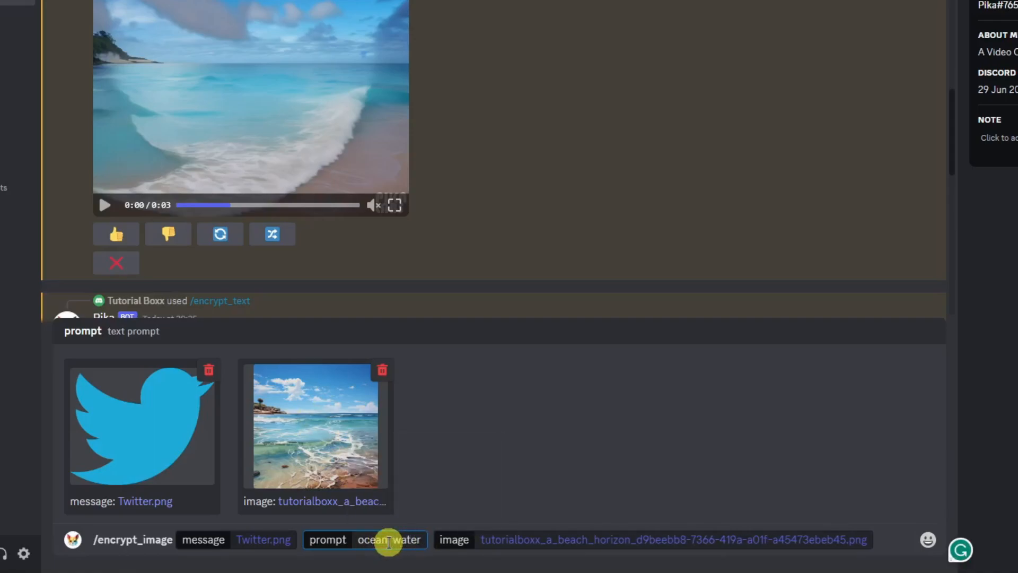
pyautogui.click(388, 540)
pyautogui.write(',')
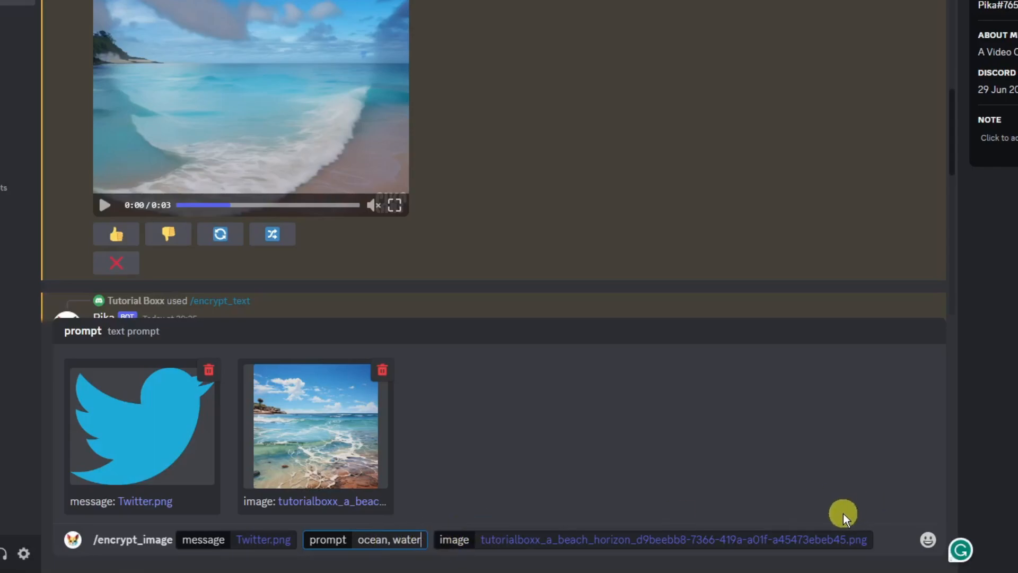
# Remove the reference image, attach the beach horizon PNG again as the optional image, and send the /encrypt_image command
pyautogui.click(884, 539)
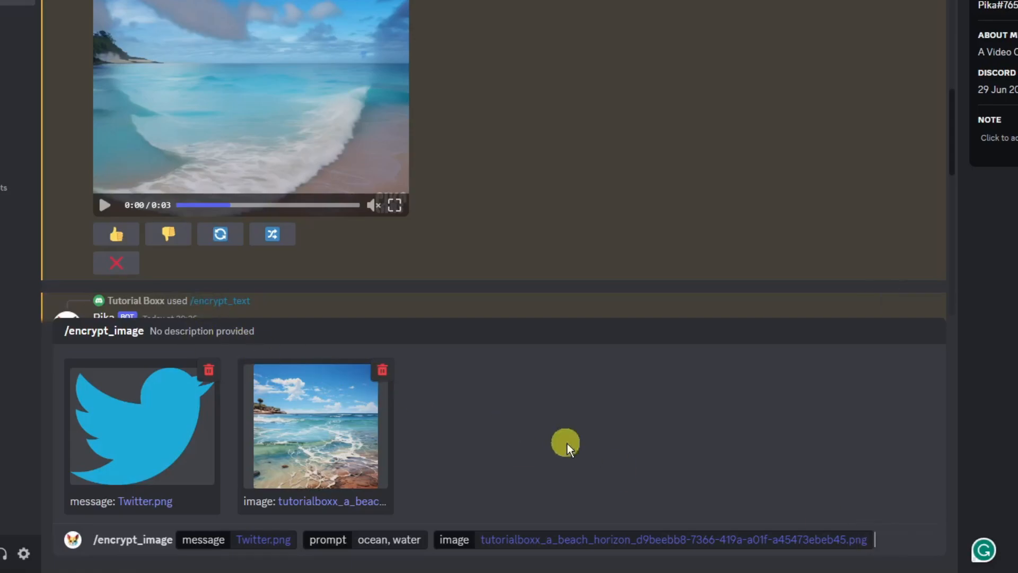
pyautogui.press('BackSpace')
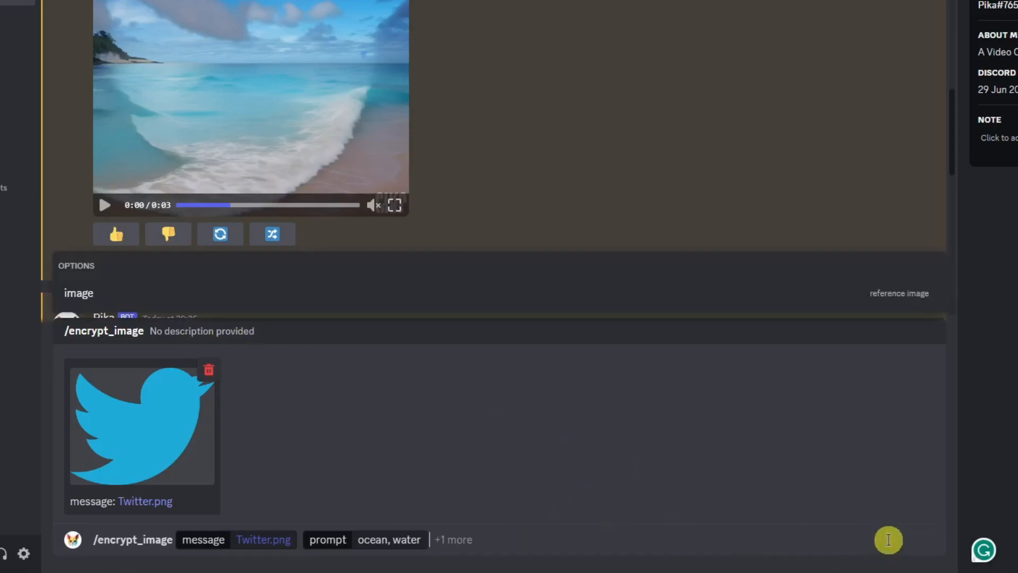
pyautogui.click(83, 296)
pyautogui.click(320, 424)
pyautogui.doubleClick(302, 37)
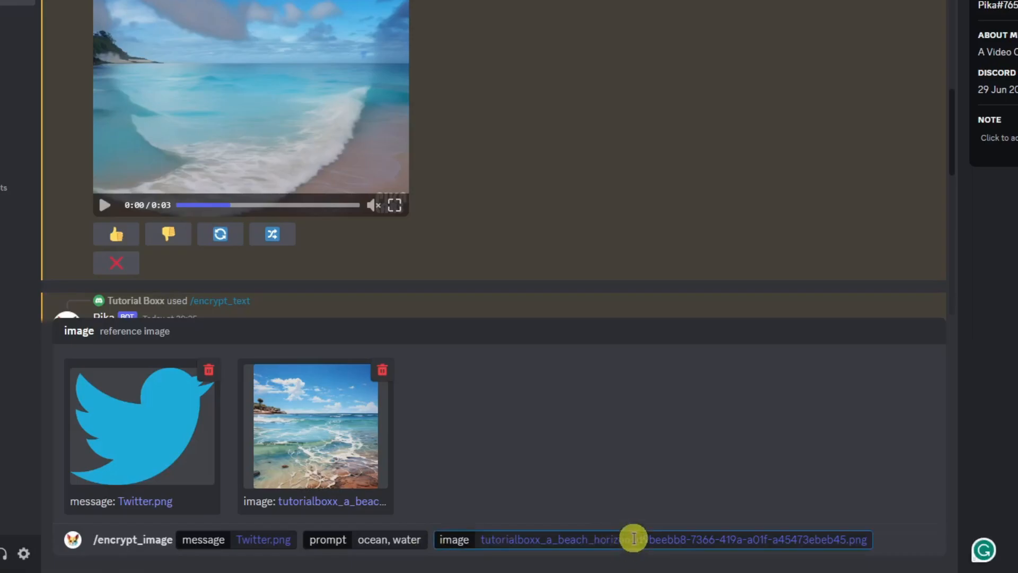
pyautogui.press('Return')
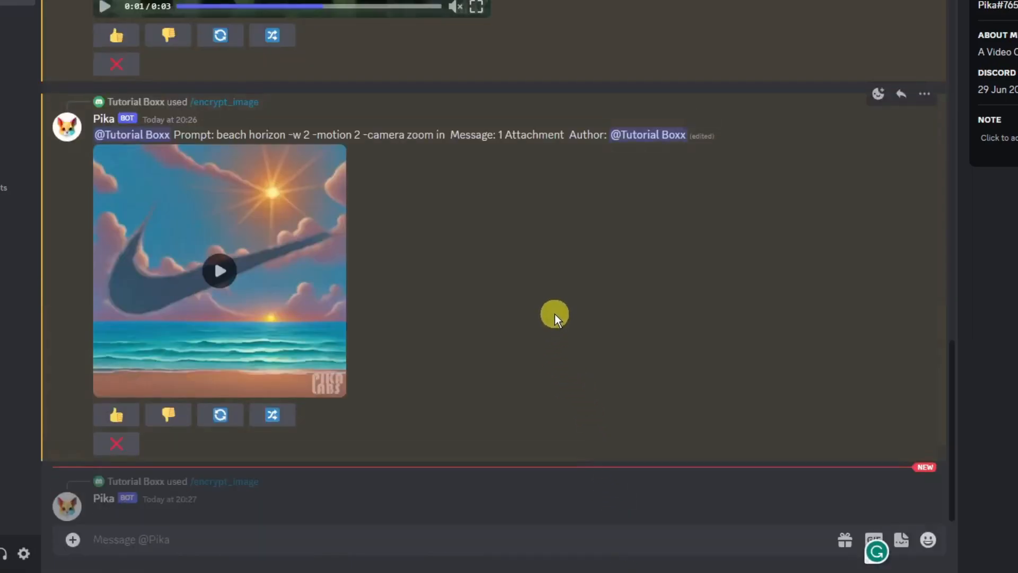
# Play the generated Nike logo beach horizon video several times and return it to its start
pyautogui.click(224, 262)
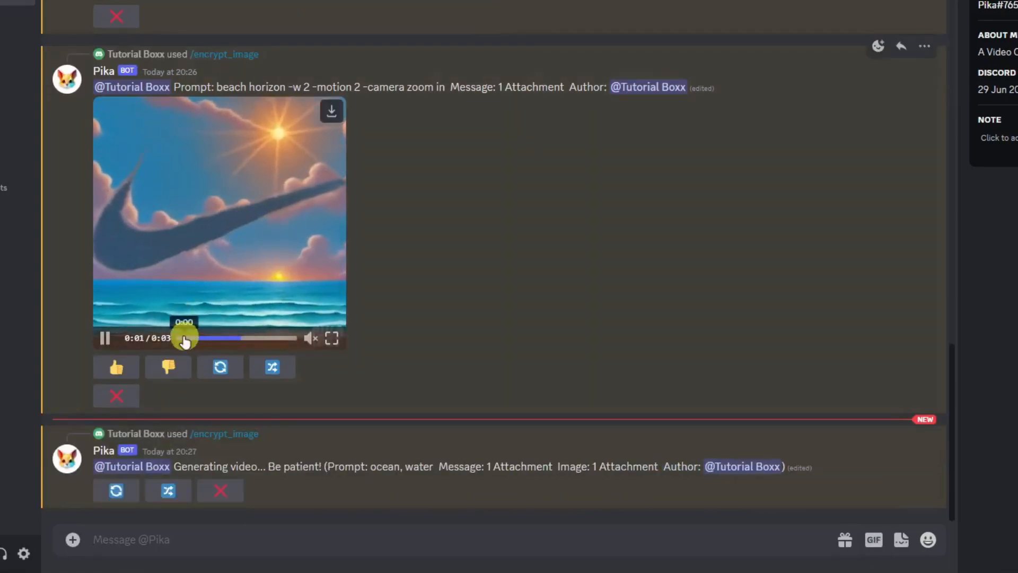
pyautogui.click(179, 338)
pyautogui.click(105, 337)
pyautogui.click(177, 337)
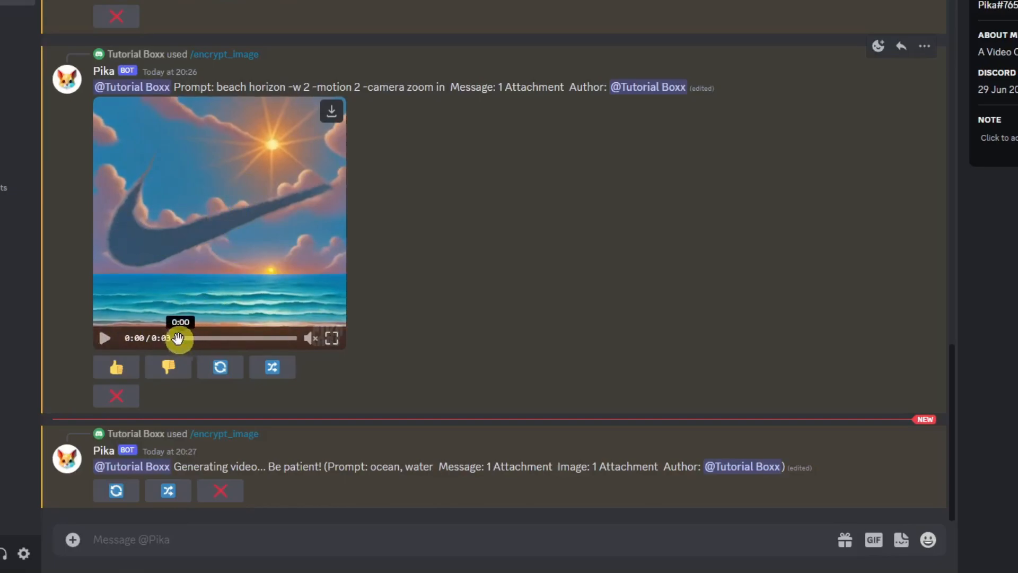
pyautogui.click(106, 338)
pyautogui.click(104, 337)
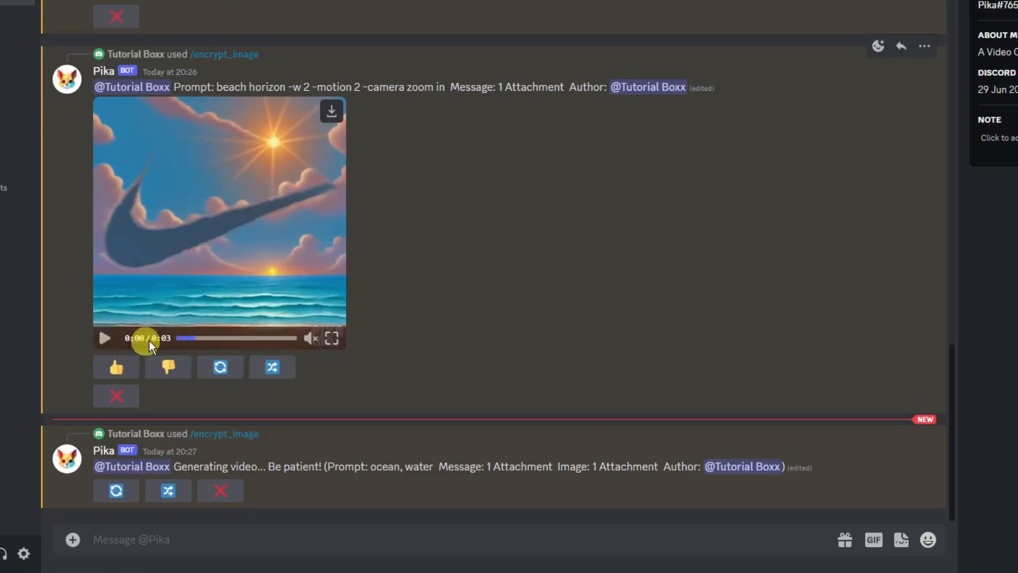
pyautogui.click(180, 337)
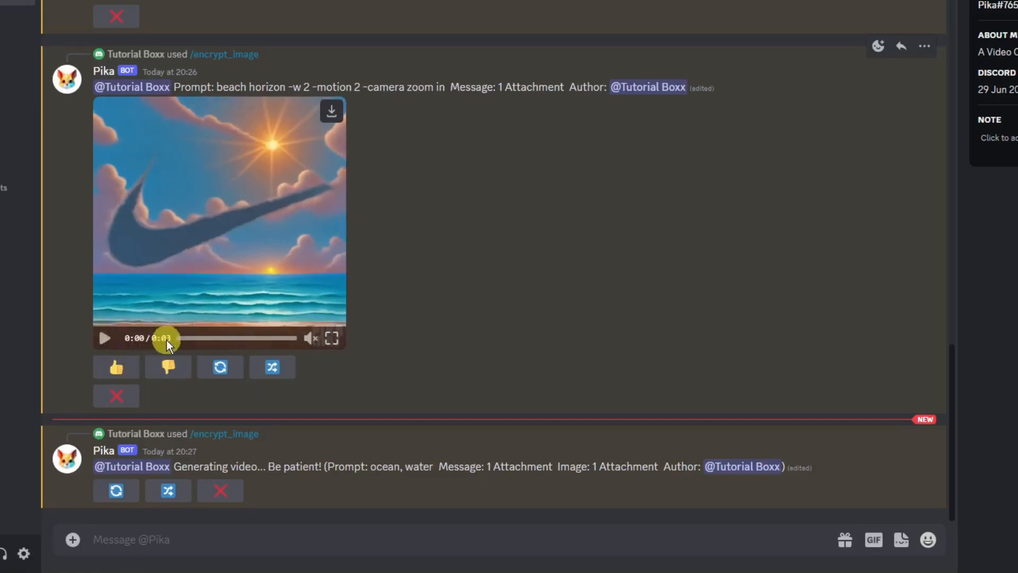
# Replay the zooming beach horizon video with the Nike logo in the sky and rewind it
pyautogui.click(105, 337)
pyautogui.click(105, 338)
pyautogui.click(179, 337)
# Start a new /encrypt_image command and attach Nike.png as the message image to hide
pyautogui.write('/')
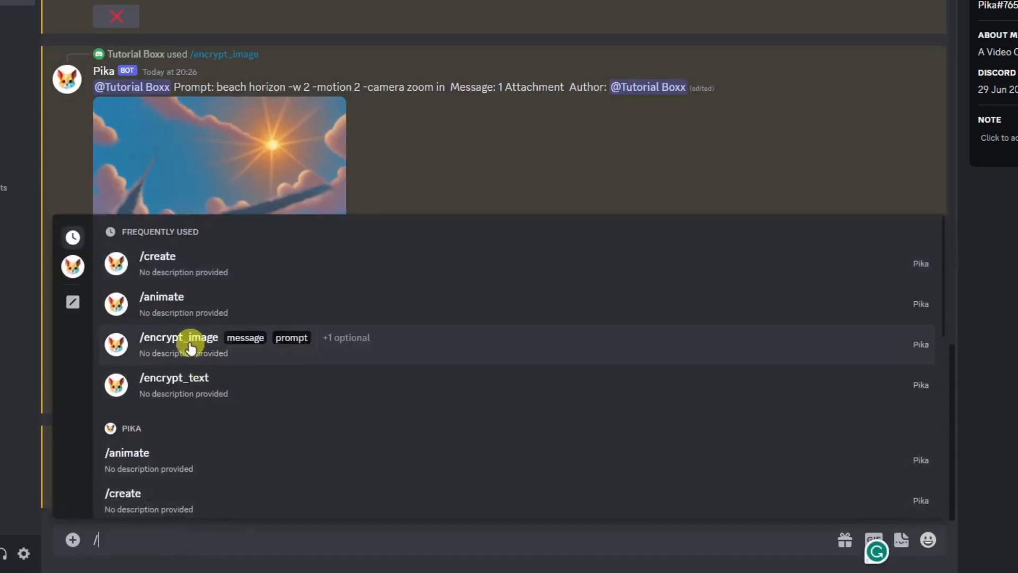
pyautogui.click(190, 347)
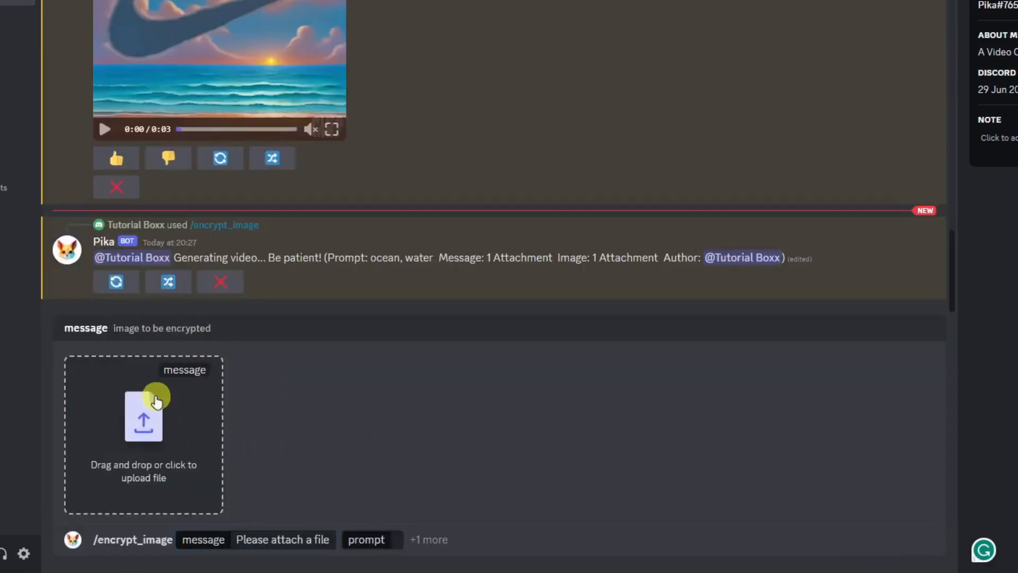
pyautogui.click(159, 393)
pyautogui.doubleClick(225, 13)
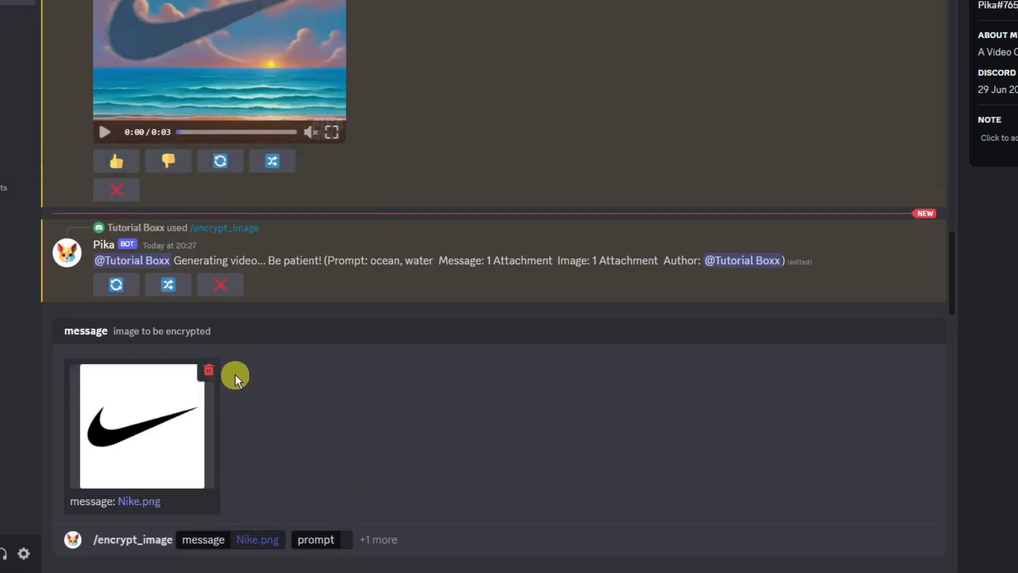
# Add the optional image parameter to the Nike command and attach the beach horizon PNG as its reference image
pyautogui.click(381, 539)
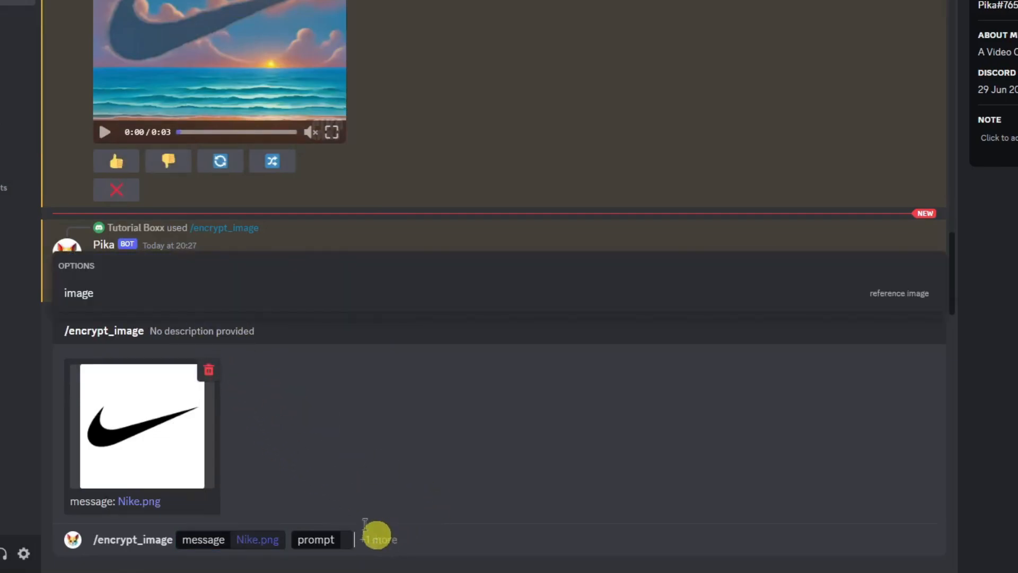
pyautogui.click(79, 290)
pyautogui.click(339, 444)
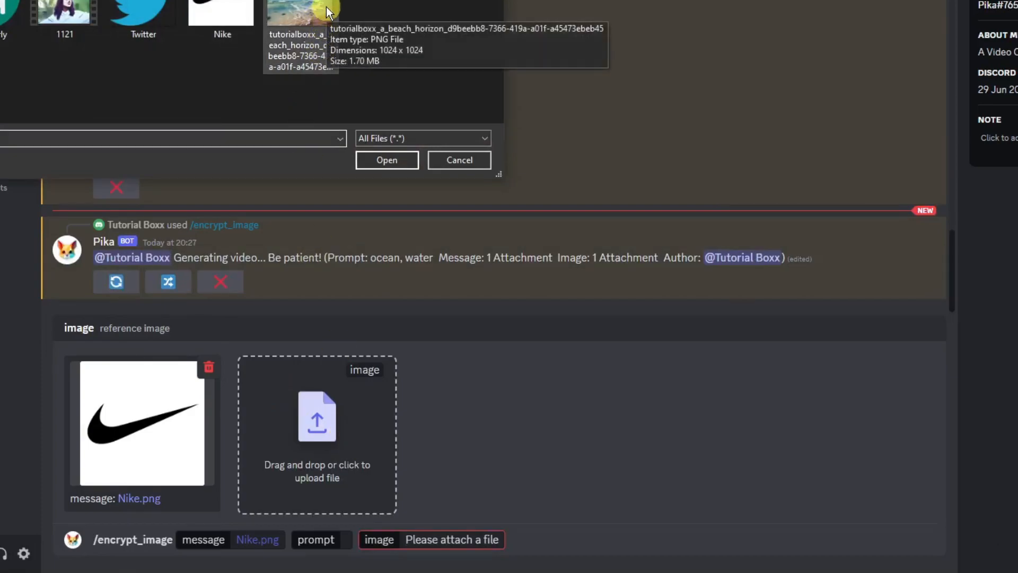
pyautogui.doubleClick(320, 17)
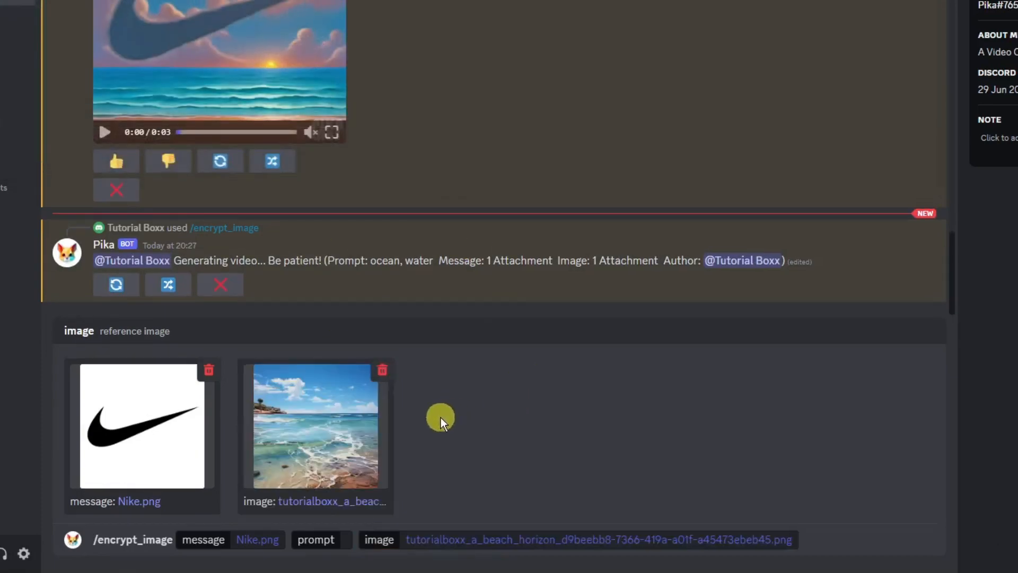
# Set the Nike command's prompt to "ocean, water", review the earlier ocean videos in the chat, and send the command
pyautogui.click(343, 539)
pyautogui.write('ocean, water')
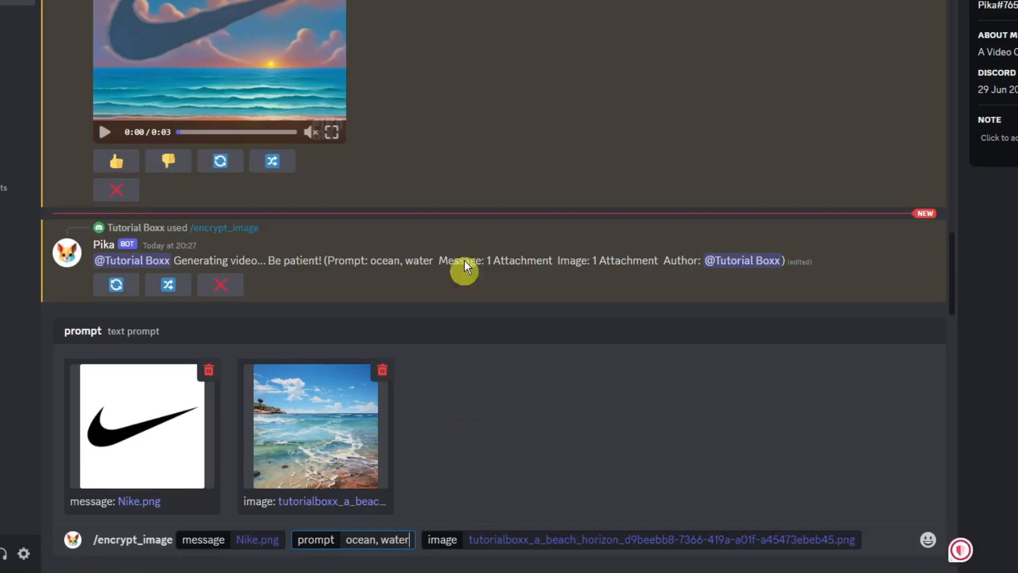
pyautogui.scroll(10, 485, 148)
pyautogui.scroll(5, 498, 166)
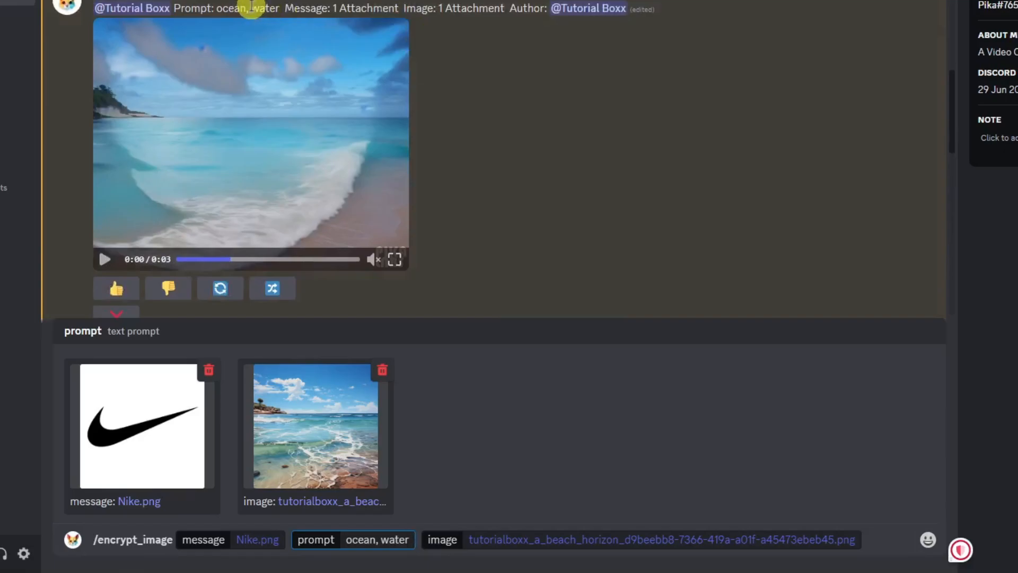
pyautogui.scroll(-4, 334, 68)
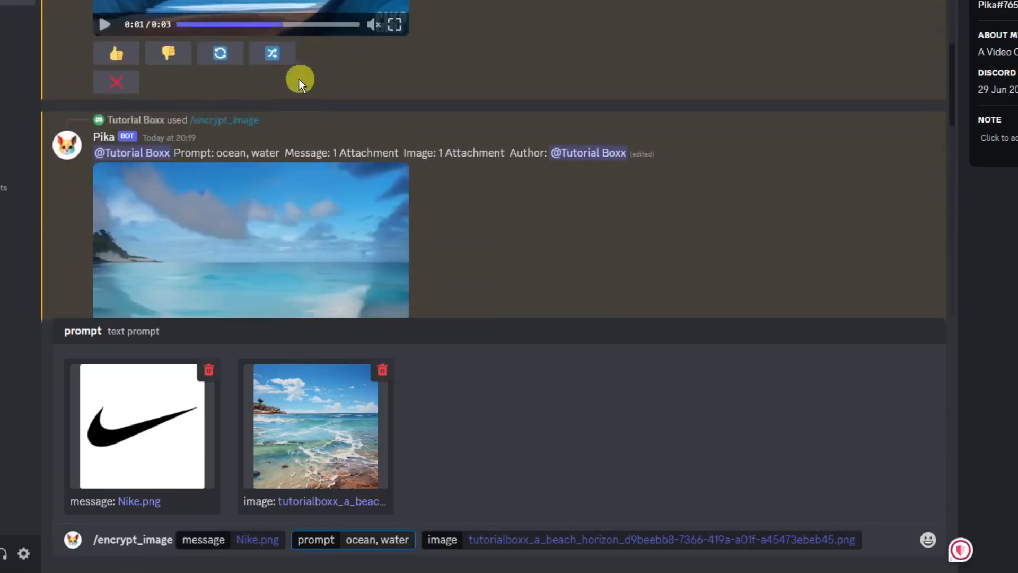
pyautogui.press('Return')
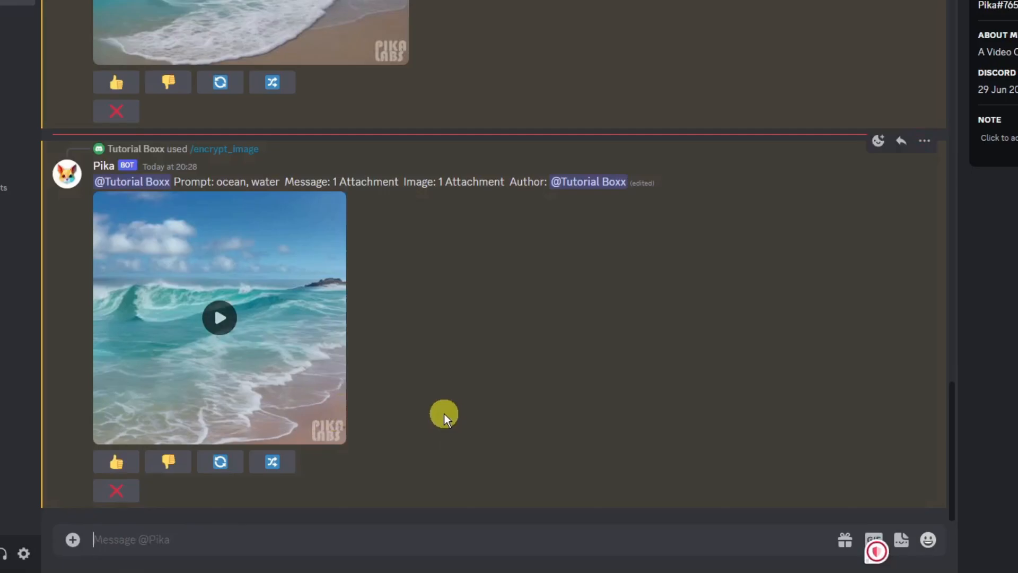
# Start an /encrypt_text command with the message "BLUE" and the prompt "amazon rain forest -w 2 -motion 2 -camera zoom in"
pyautogui.write('/')
pyautogui.click(196, 380)
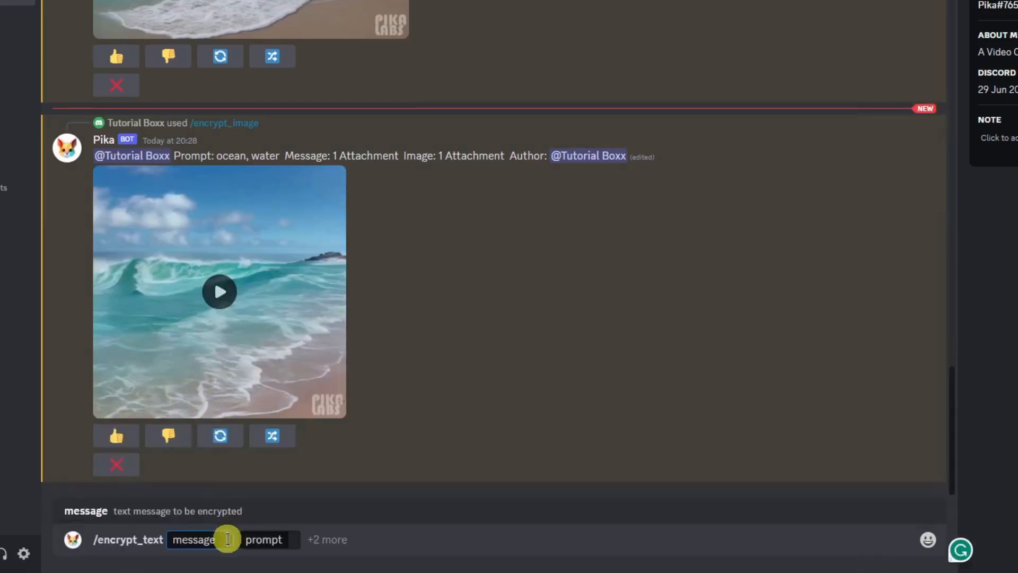
pyautogui.write('BLUE')
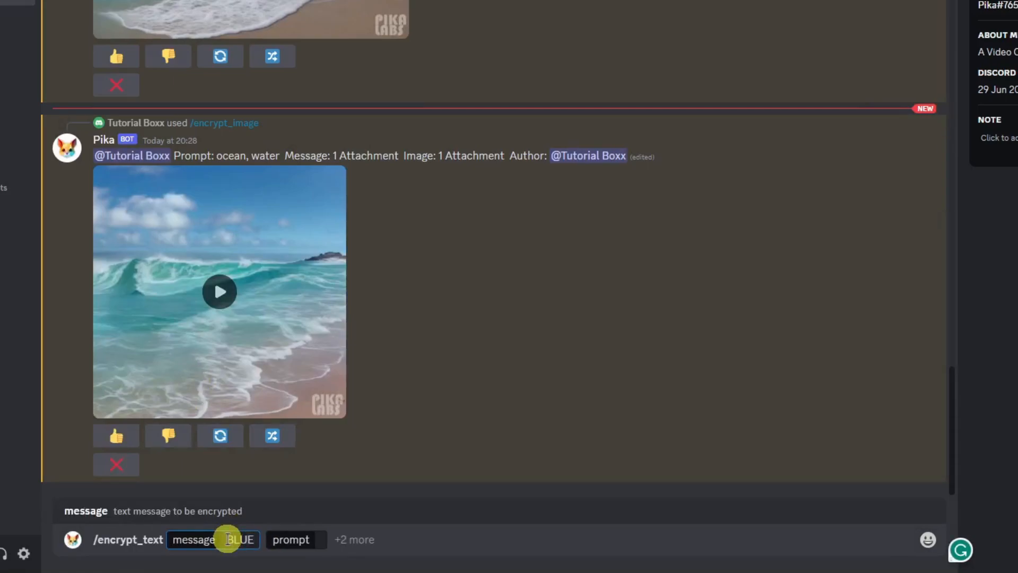
pyautogui.click(320, 537)
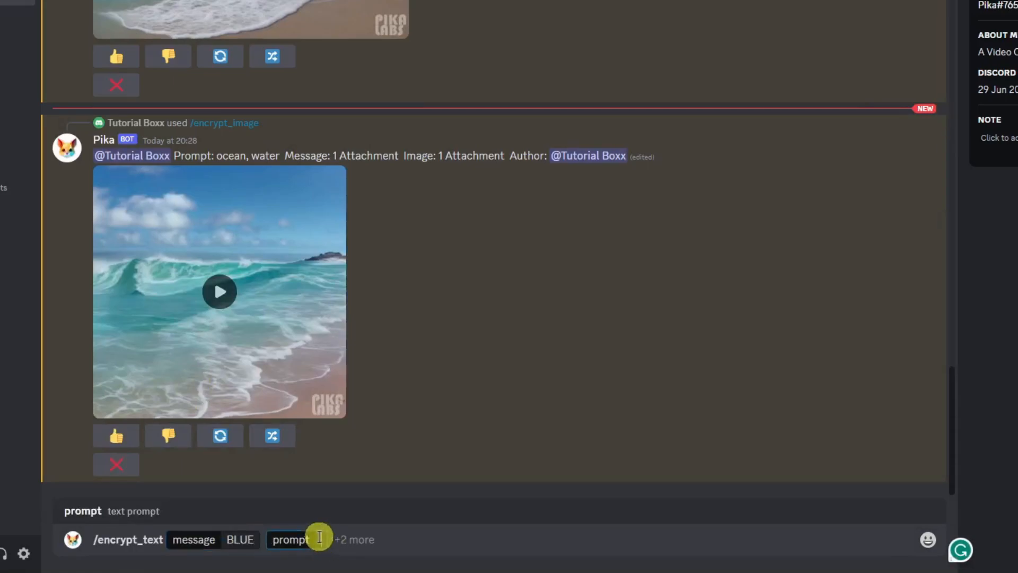
pyautogui.write('amazon')
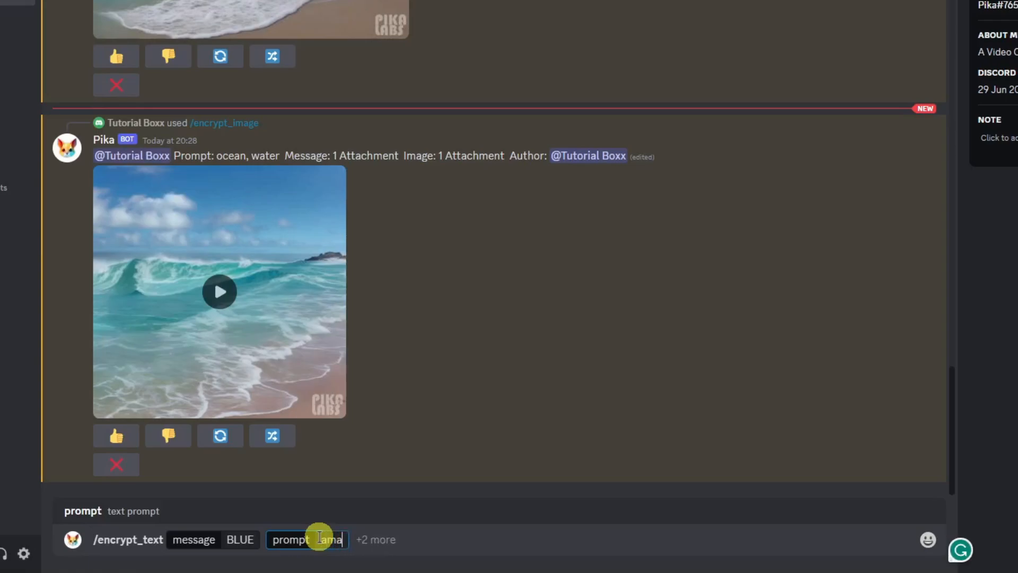
pyautogui.write(' rain forest -w 2 -motion 2 -camera zoom in')
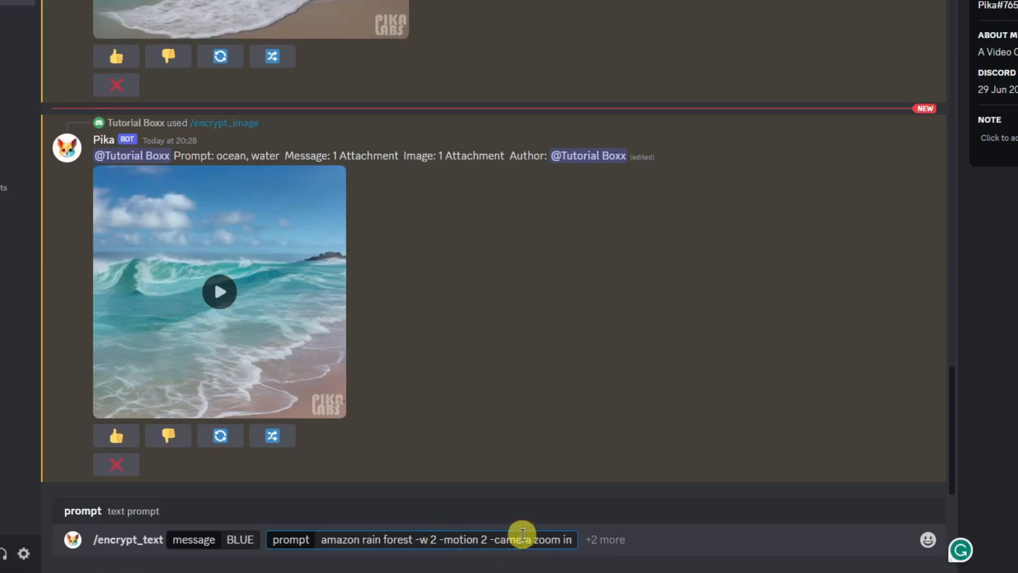
# Add the optional font parameter set to COMICS and send the /encrypt_text command
pyautogui.click(594, 539)
pyautogui.click(89, 447)
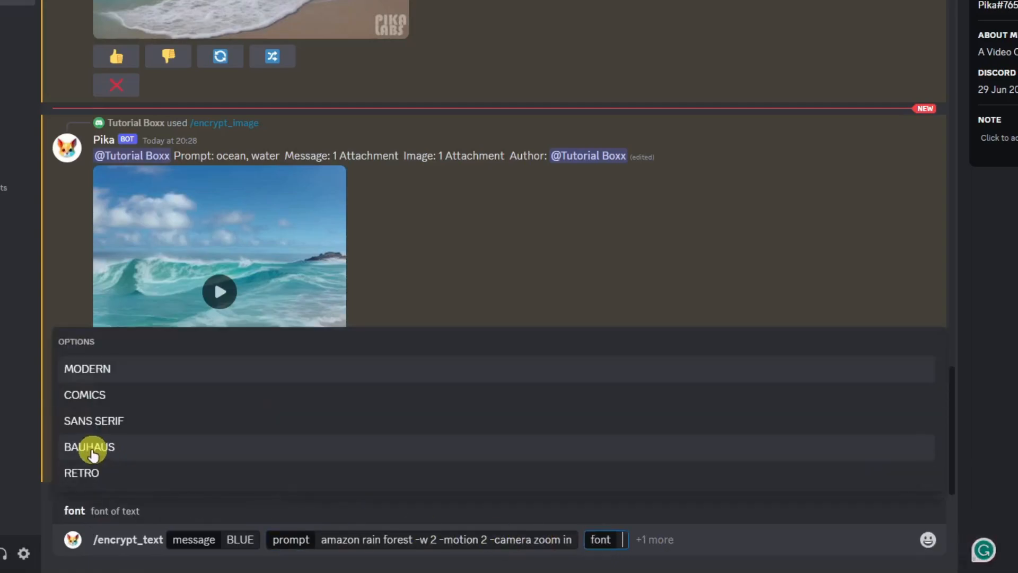
pyautogui.click(114, 395)
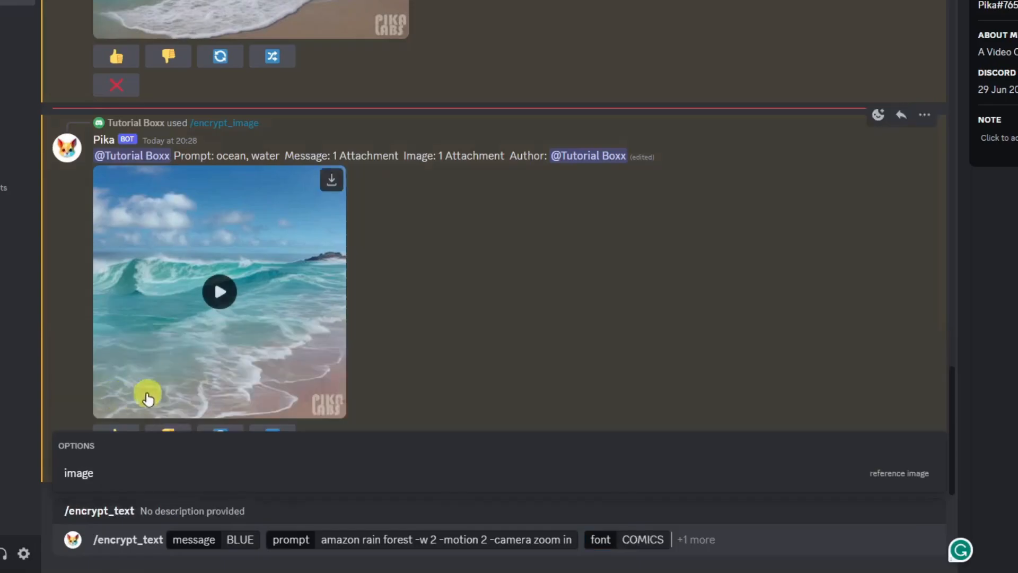
pyautogui.press('Return')
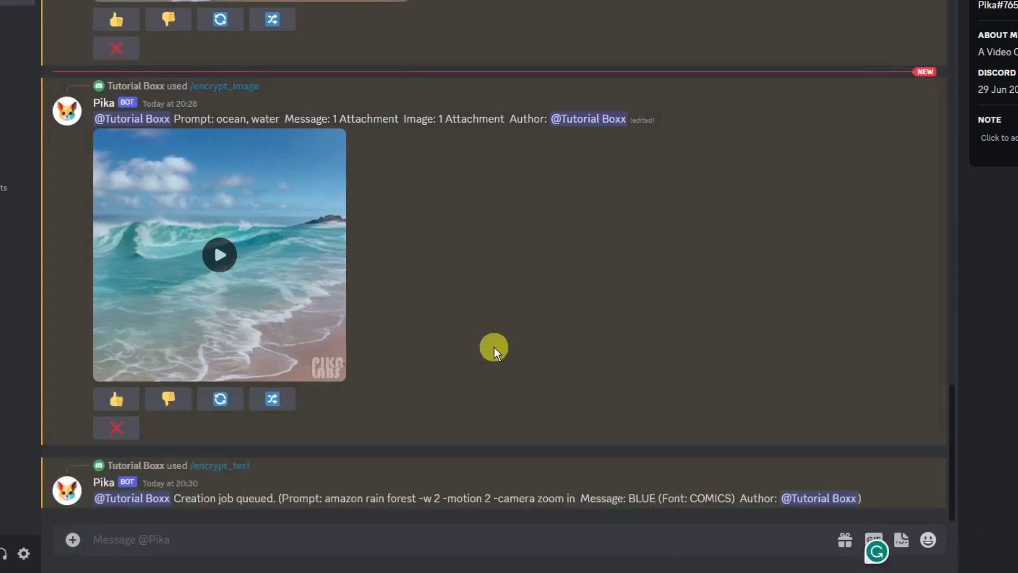
# Play the newly generated Nike ocean video and view it in full screen
pyautogui.scroll(6, 497, 327)
pyautogui.scroll(-7, 507, 321)
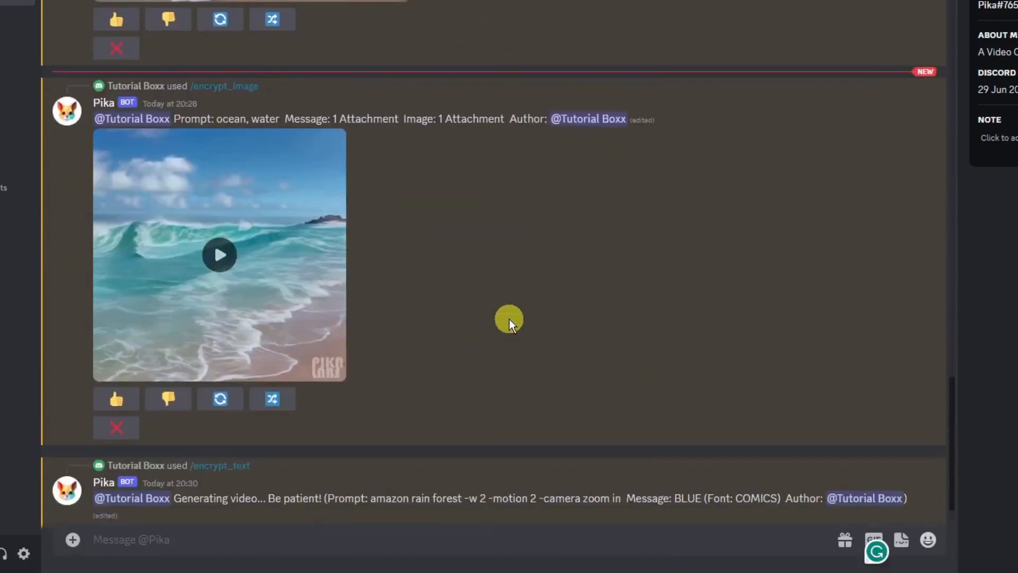
pyautogui.click(225, 207)
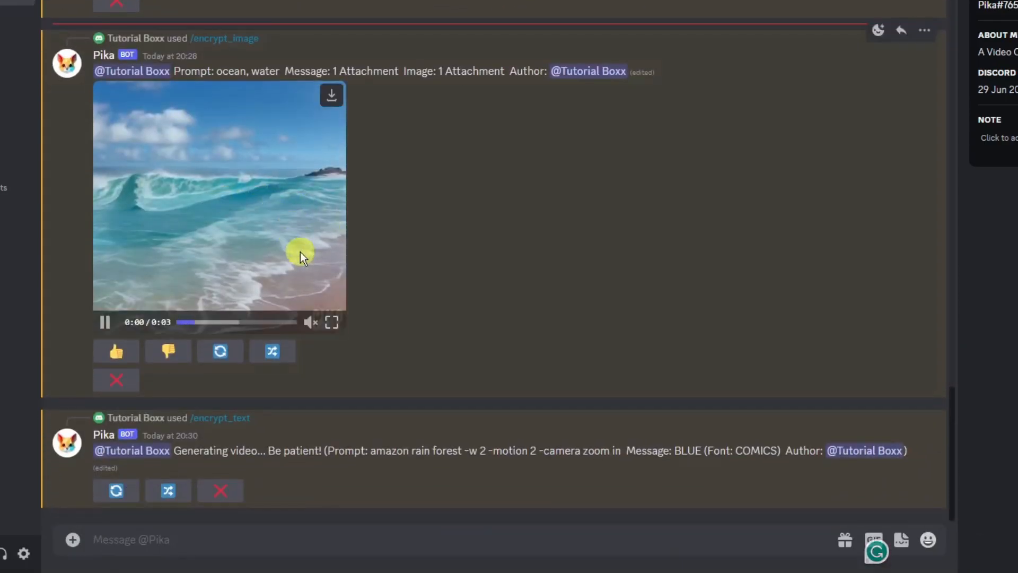
pyautogui.click(106, 321)
pyautogui.click(333, 320)
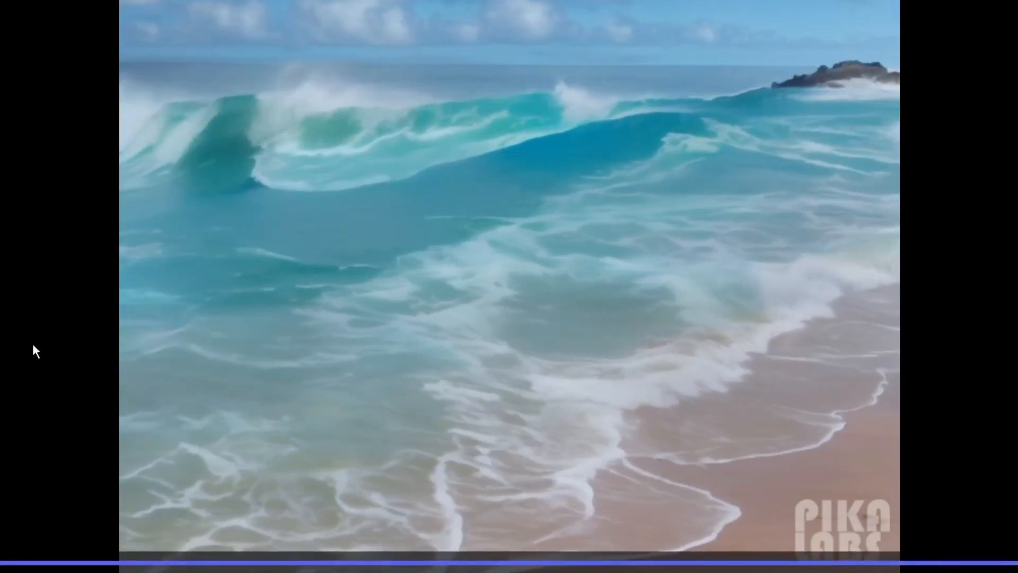
# Play the generated BLUE rain forest video in full screen and return it to its start
pyautogui.click(263, 101)
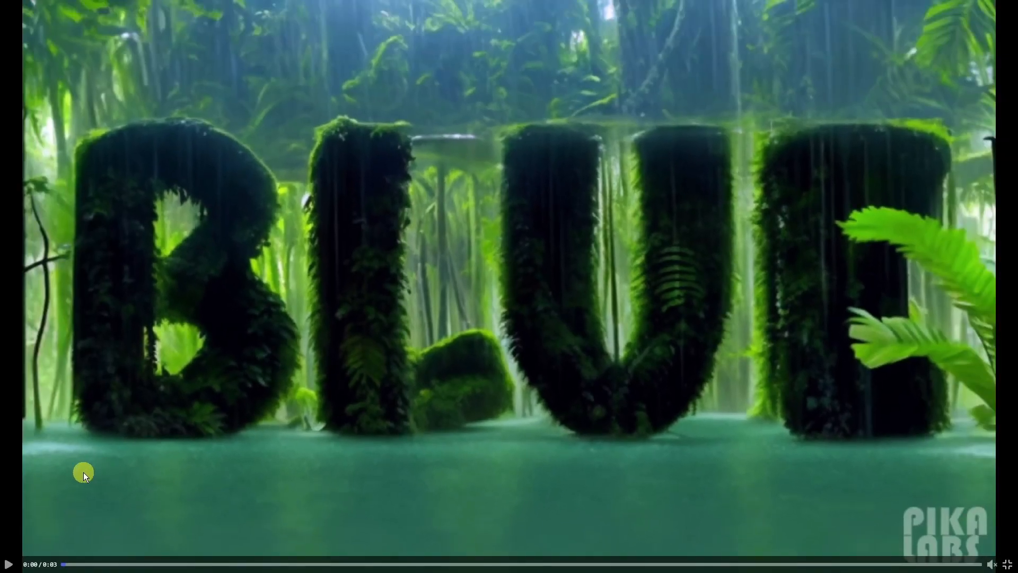
pyautogui.click(9, 564)
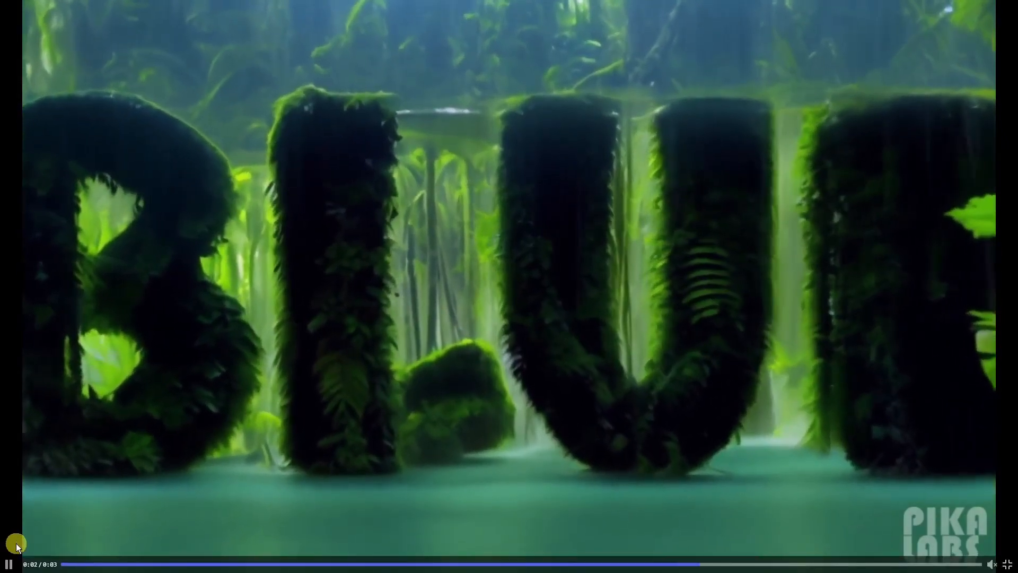
pyautogui.click(63, 564)
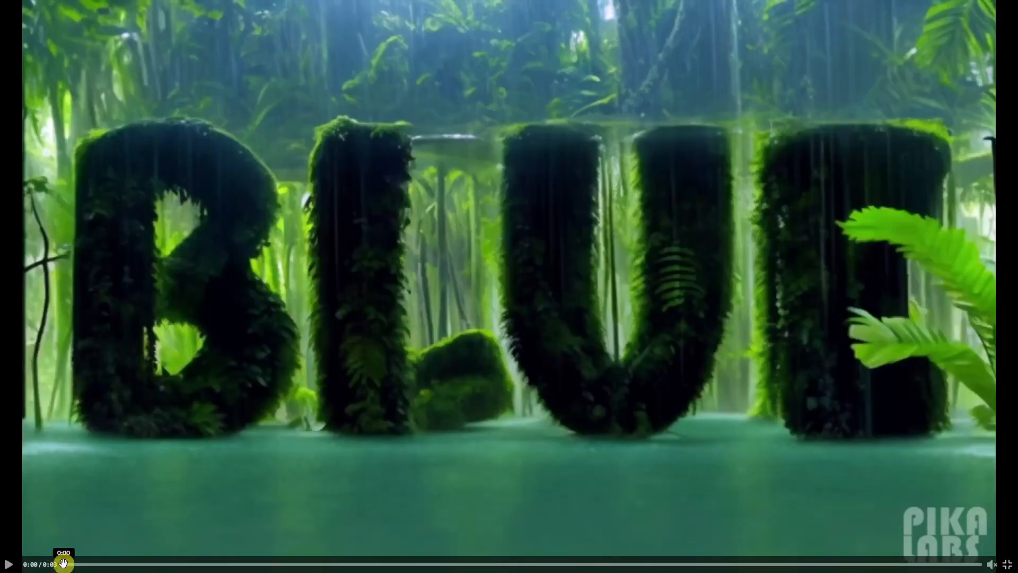